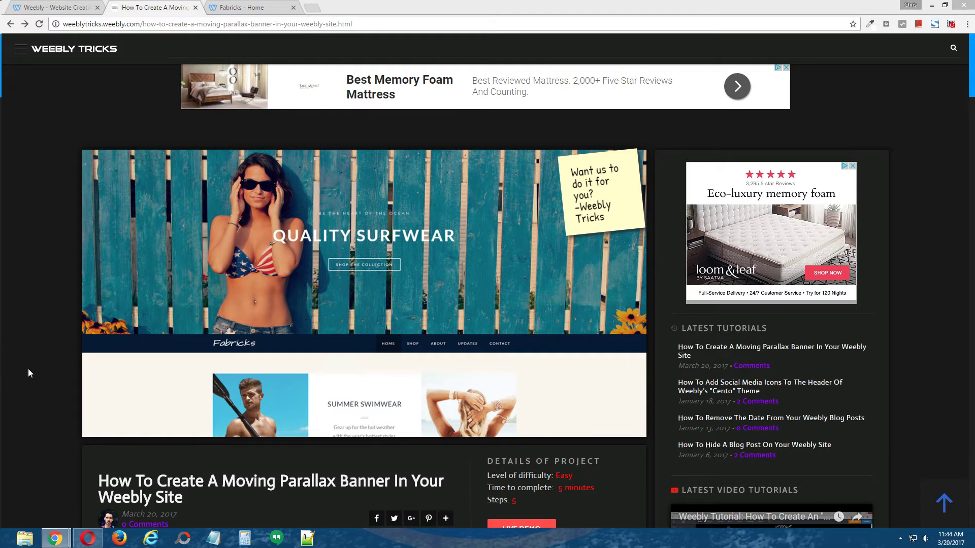
Look over the Fabricks header banner in the Weebly site editor
click(63, 6)
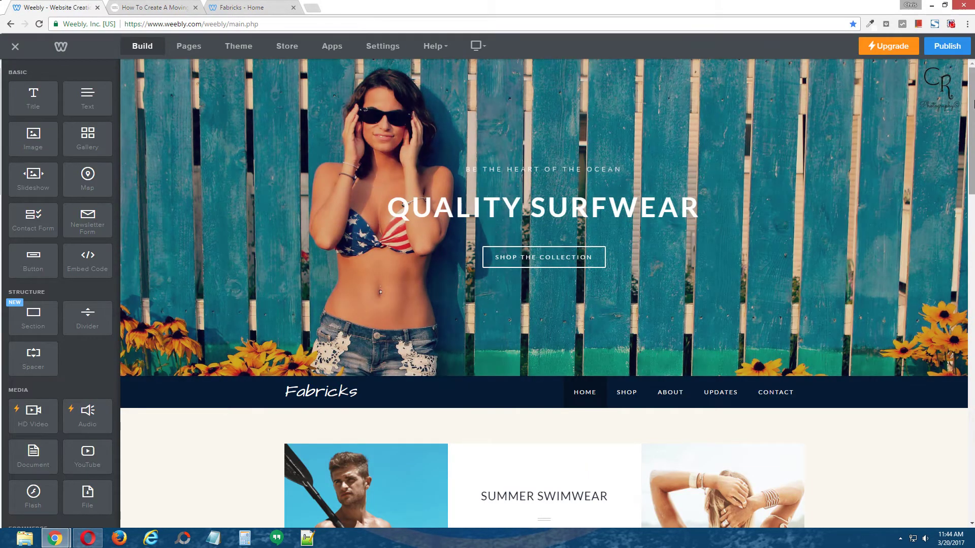
scroll(969, 133, down, 2)
drag(971, 133, 969, 94)
Scroll the live Fabricks home page down and up twice to watch the Quality Surfwear banner move
click(248, 5)
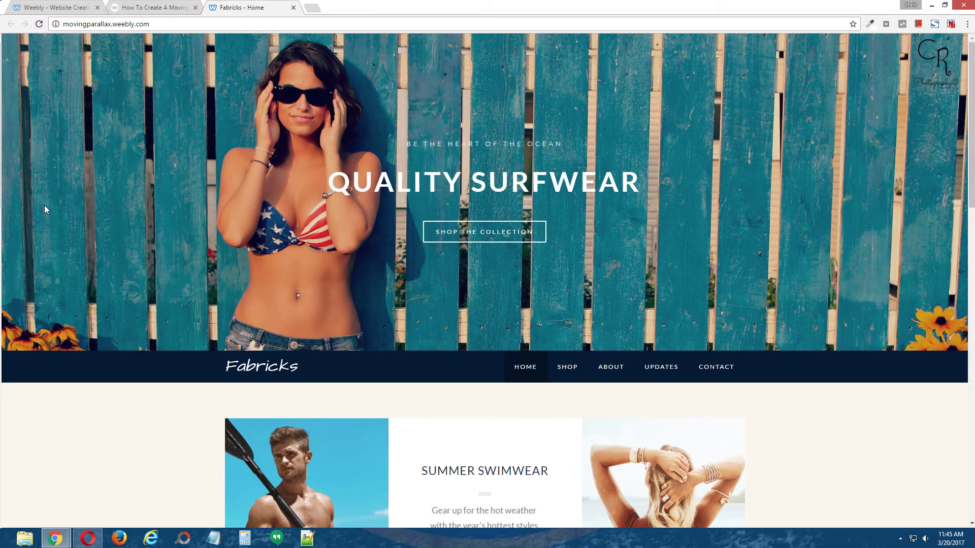
scroll(957, 122, down, 2)
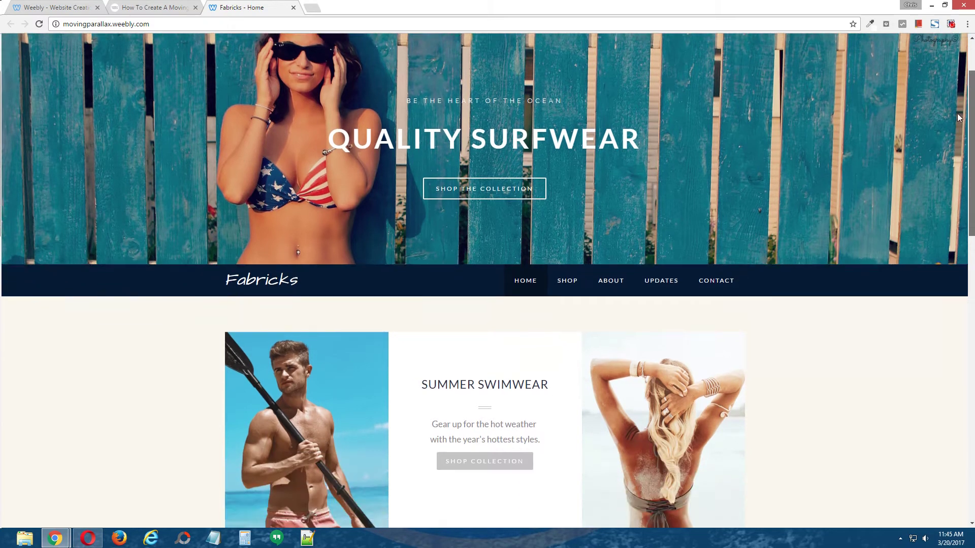
scroll(939, 147, down, 5)
scroll(929, 202, up, 2)
scroll(942, 142, up, 5)
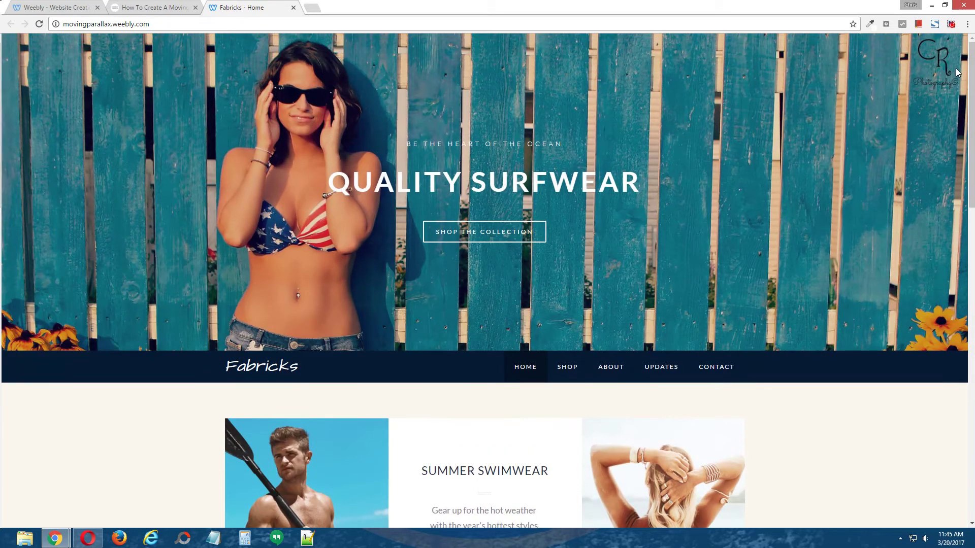
scroll(965, 81, down, 2)
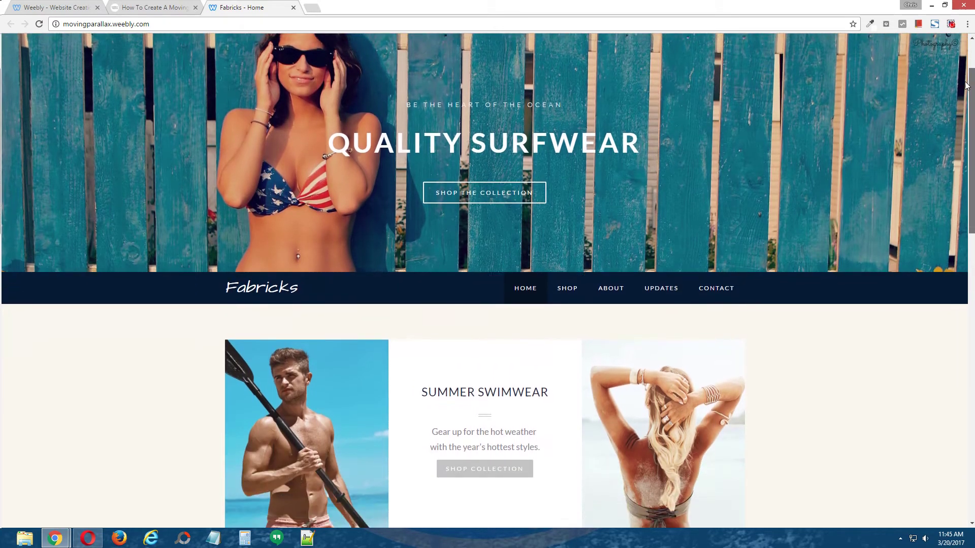
scroll(964, 89, down, 4)
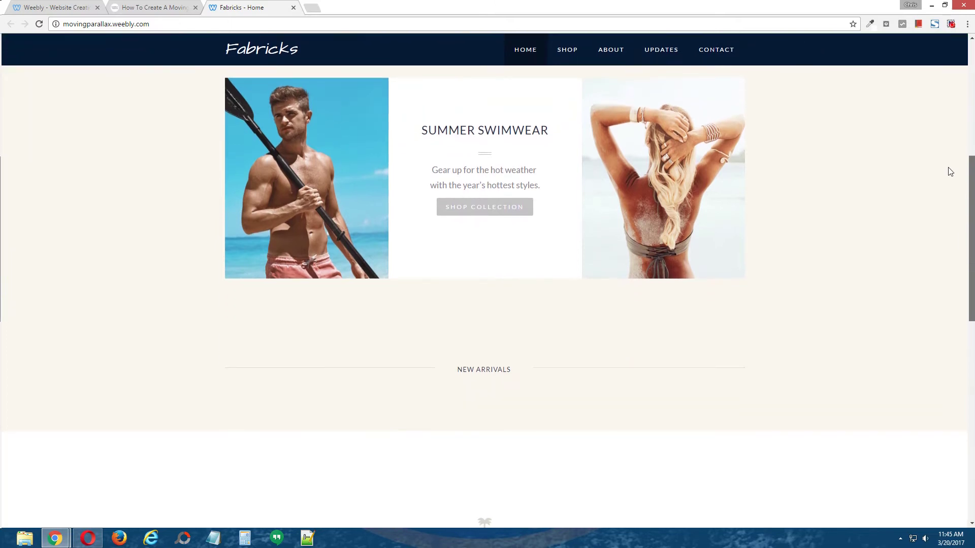
scroll(954, 127, up, 6)
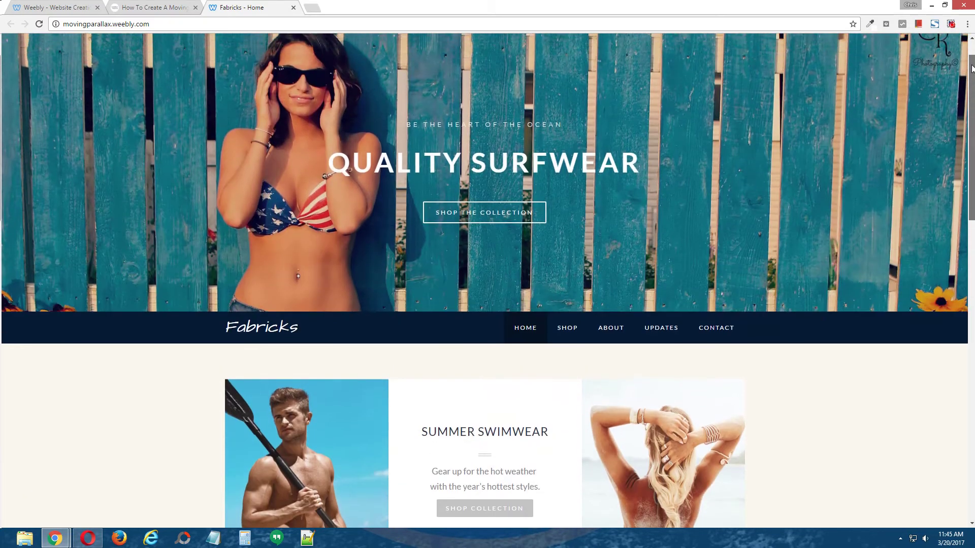
scroll(954, 53, up, 1)
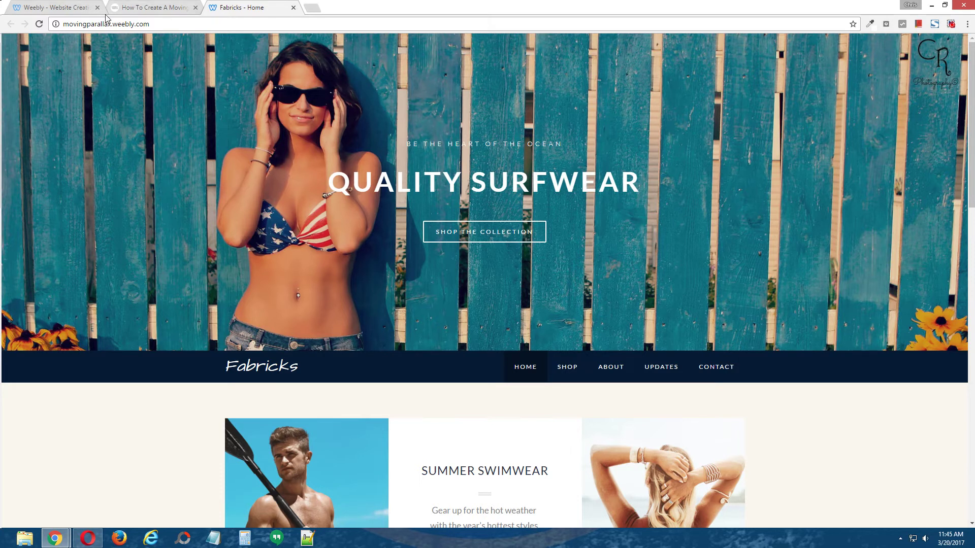
Confirm the header background's scrolling effect is set to Parallax in the editor
click(62, 6)
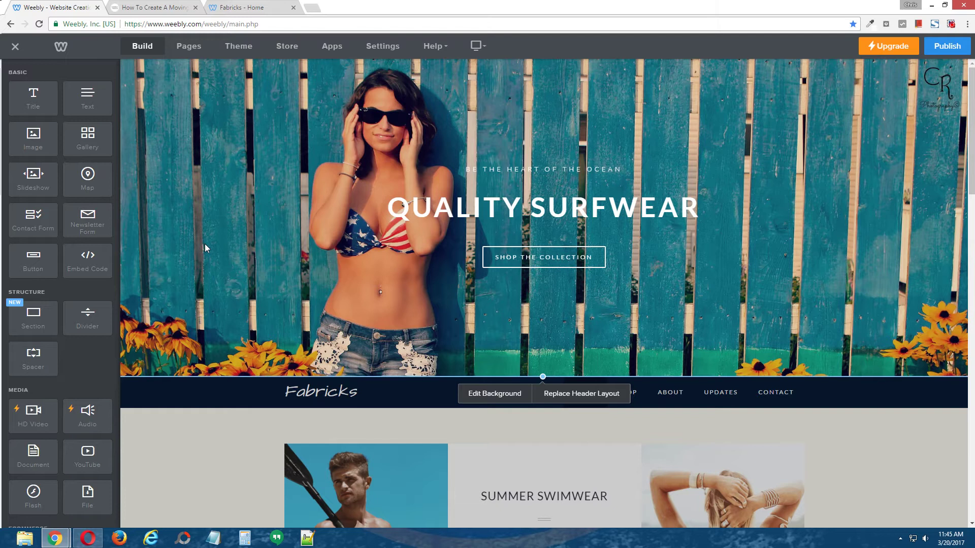
click(498, 399)
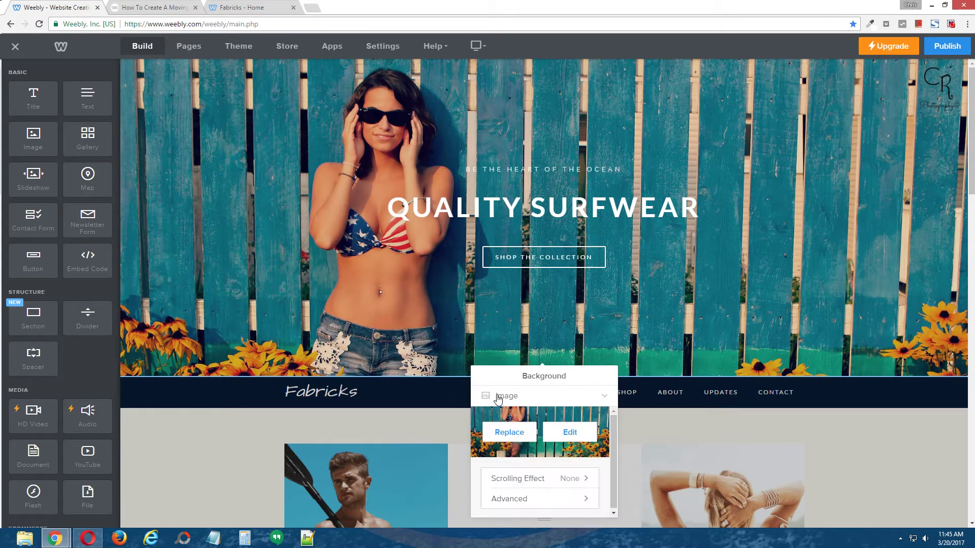
click(536, 480)
click(540, 429)
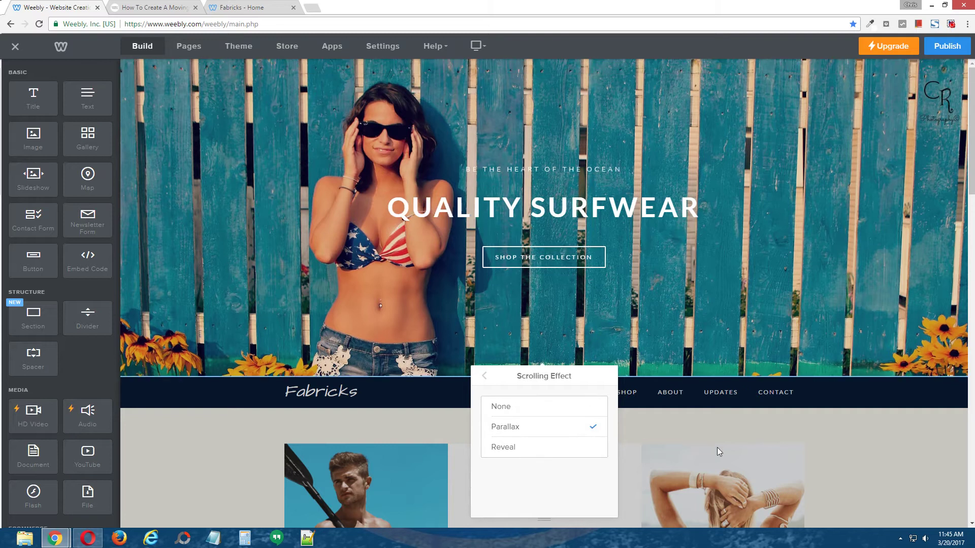
click(907, 451)
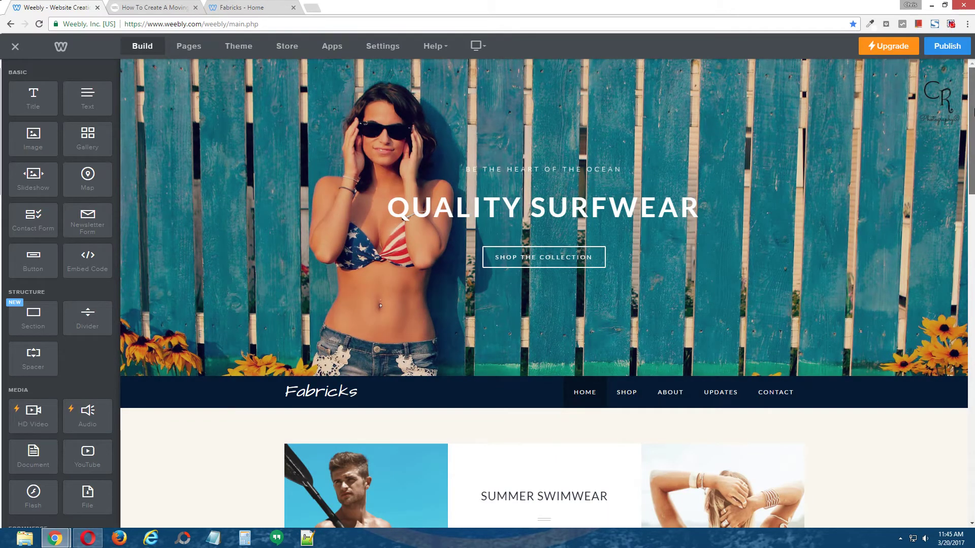
mouse_move(972, 111)
mouse_down()
mouse_move(972, 194)
mouse_move(972, 113)
mouse_up()
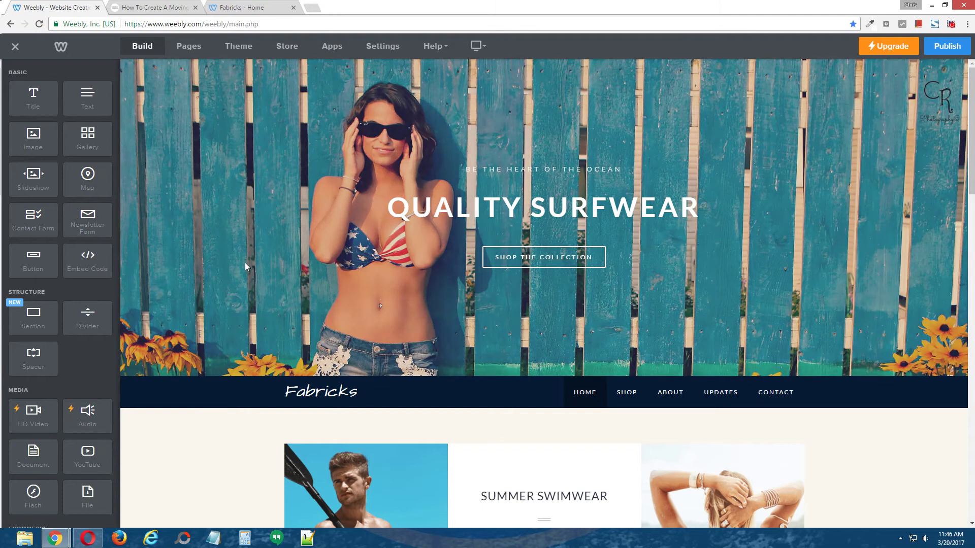
Change the header background's scrolling effect to None and return to the parallax banner tutorial
mouse_move(462, 410)
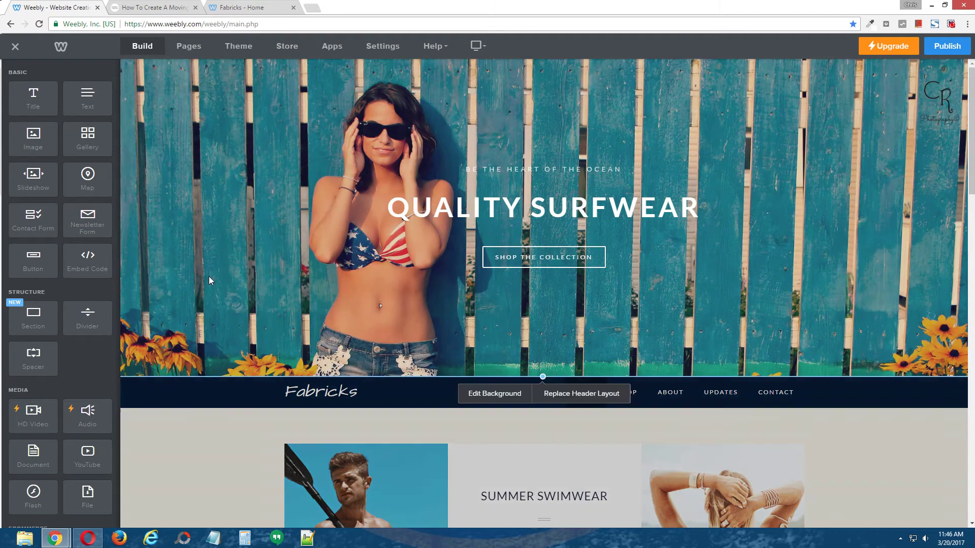
click(504, 398)
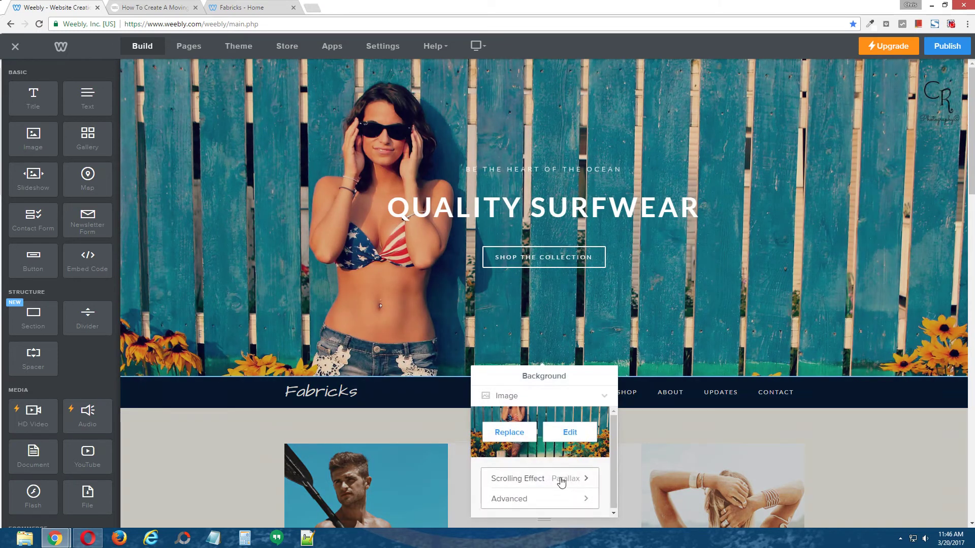
click(559, 477)
click(550, 414)
click(880, 458)
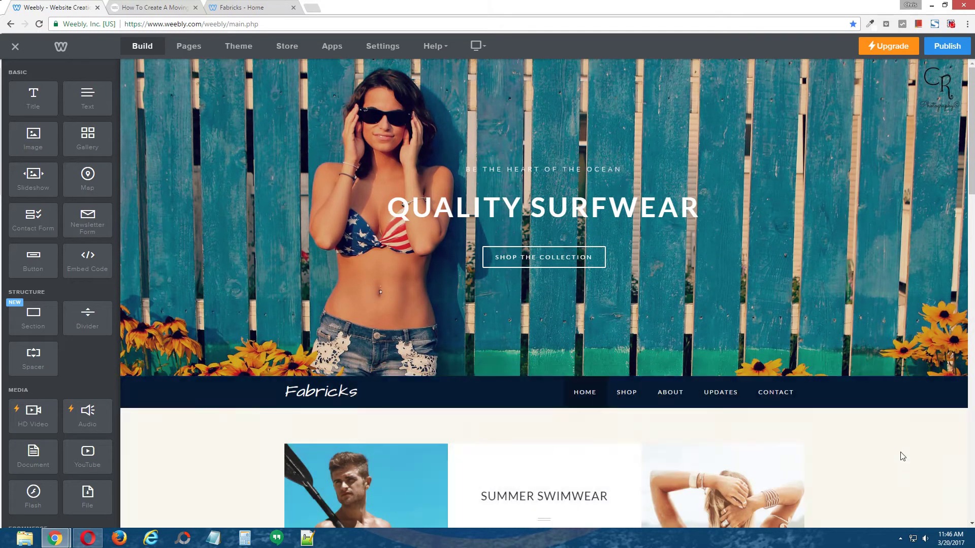
click(136, 7)
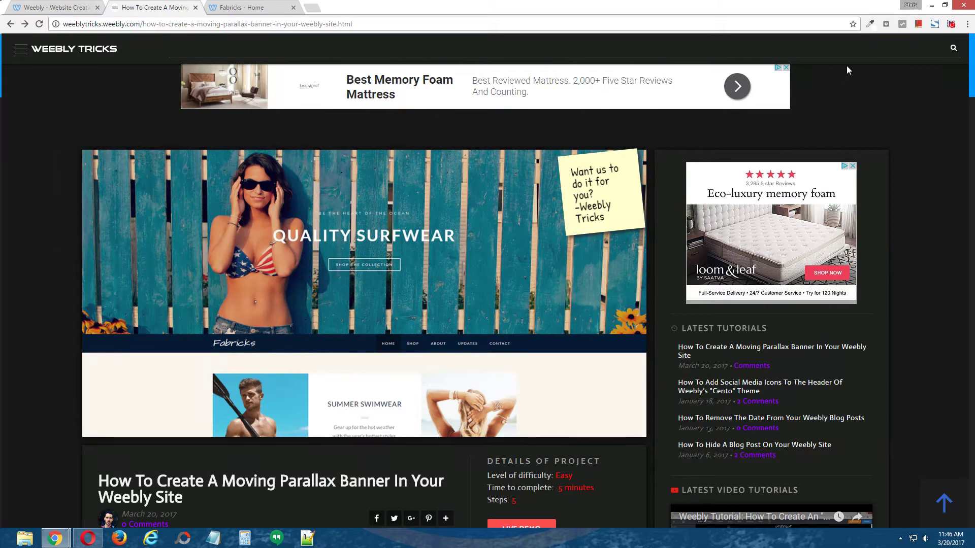
Inspect the live Fabricks banner in DevTools and select its div.banner-wrap element
drag(972, 76, 957, 151)
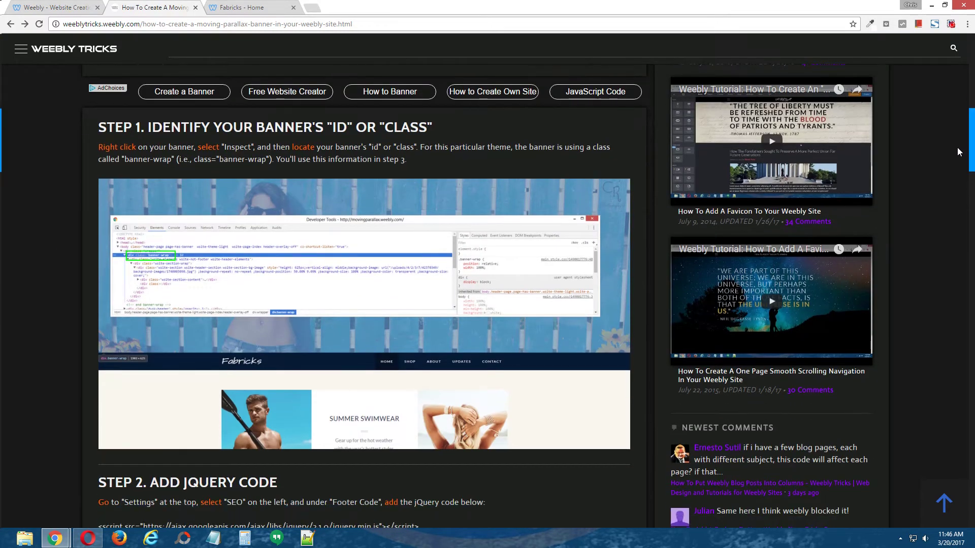
click(259, 5)
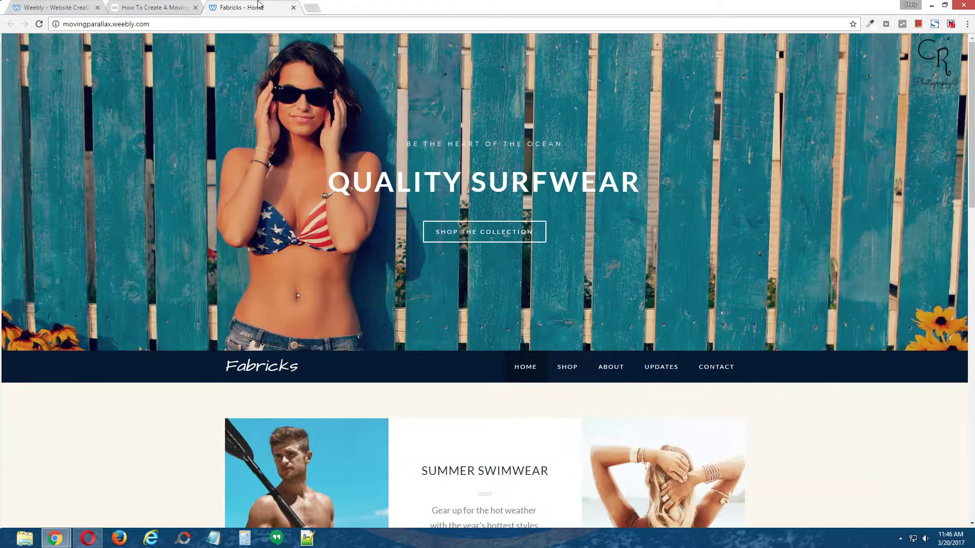
right_click(175, 162)
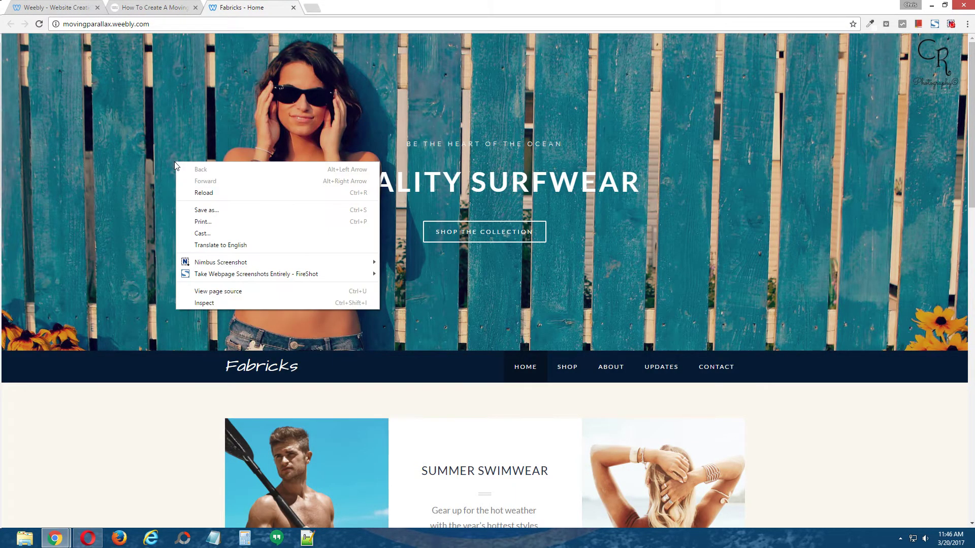
click(226, 304)
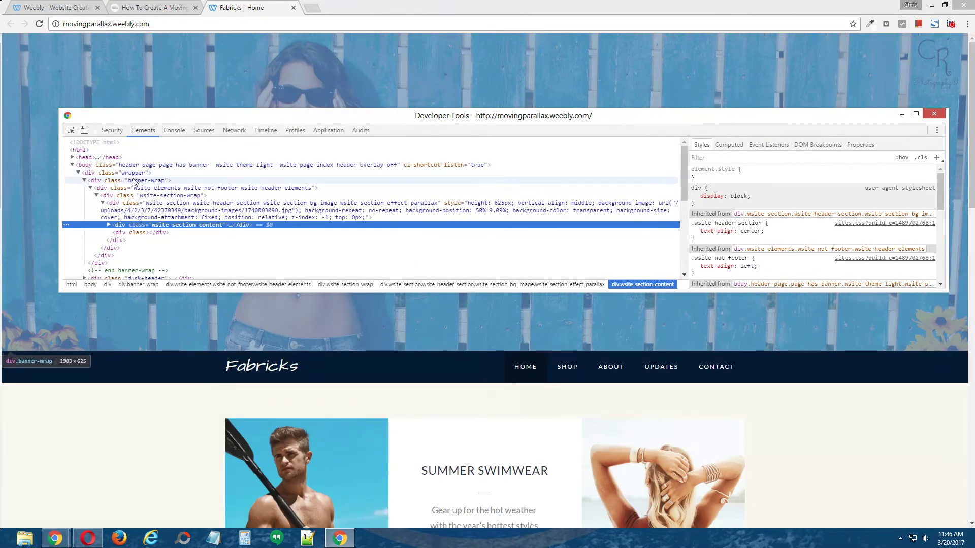
click(135, 181)
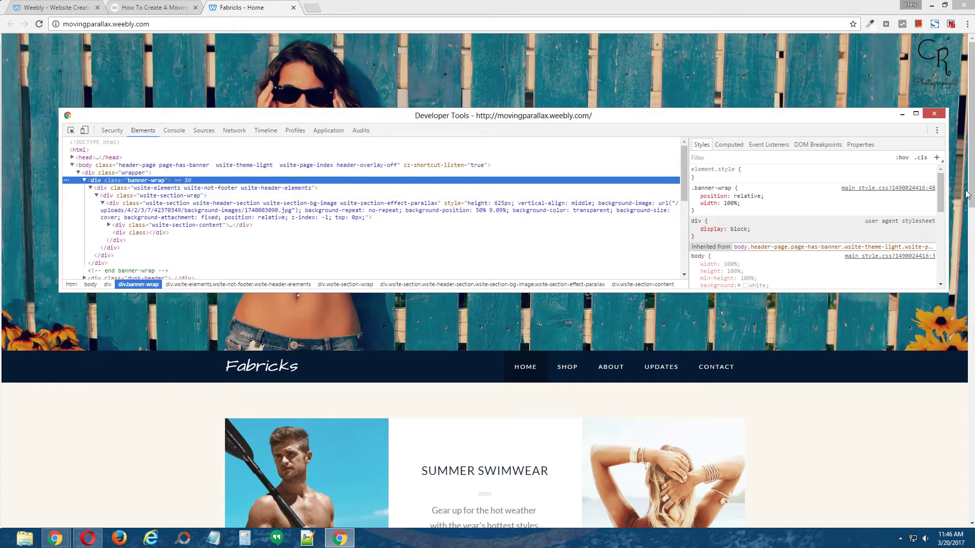
Close DevTools and copy the tutorial's Step 2 jQuery parallax code
click(934, 114)
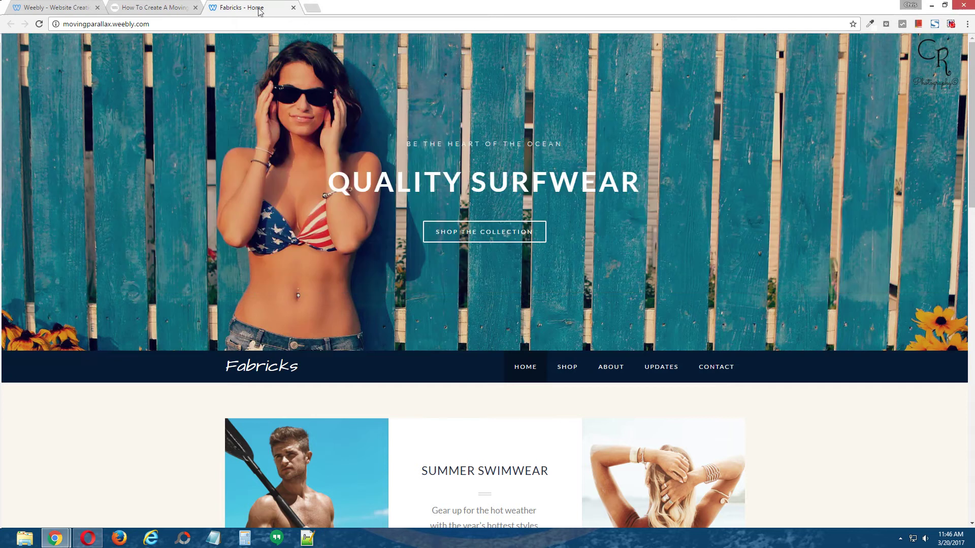
click(186, 5)
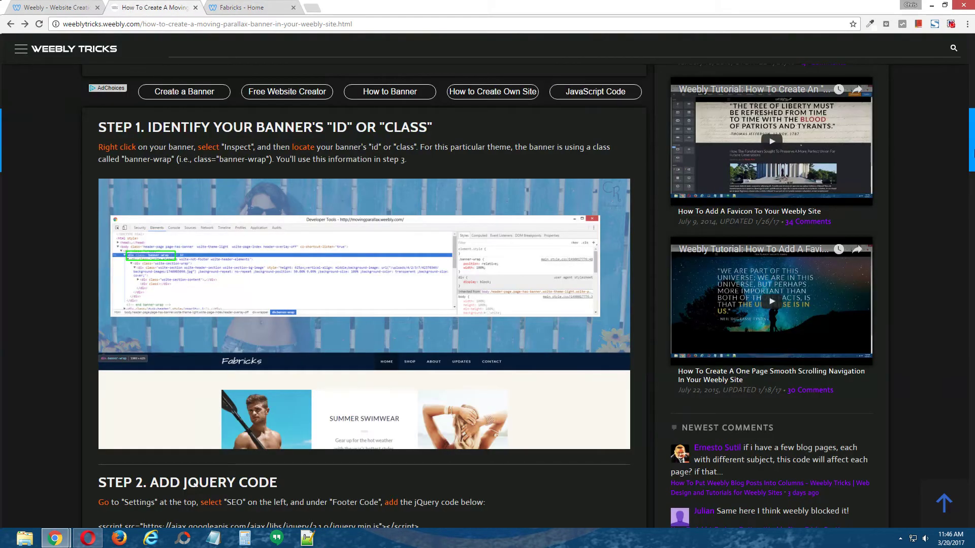
drag(970, 149, 971, 197)
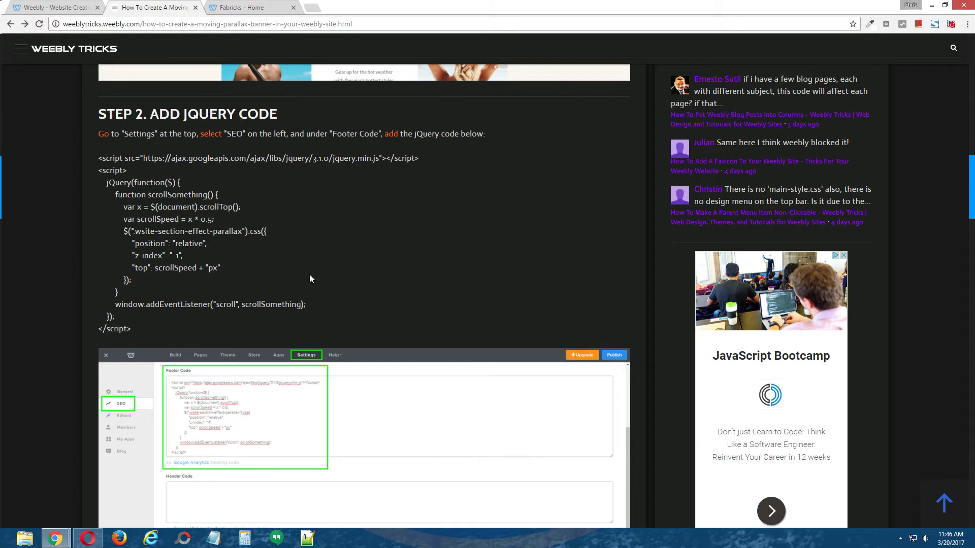
drag(96, 162, 166, 327)
right_click(147, 228)
click(163, 234)
Paste the Step 2 jQuery script into Settings > SEO Footer Code, then return to the tutorial's Step 3
click(69, 4)
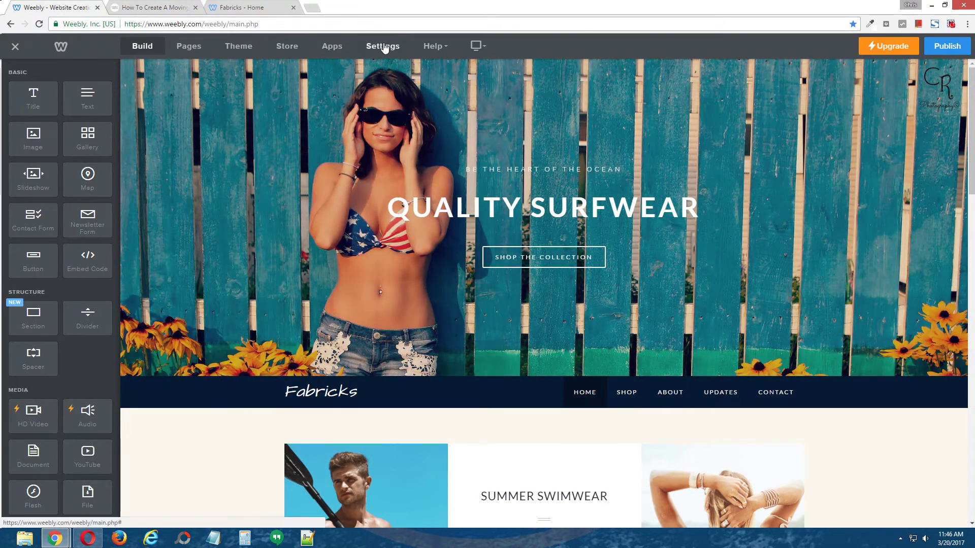
click(384, 48)
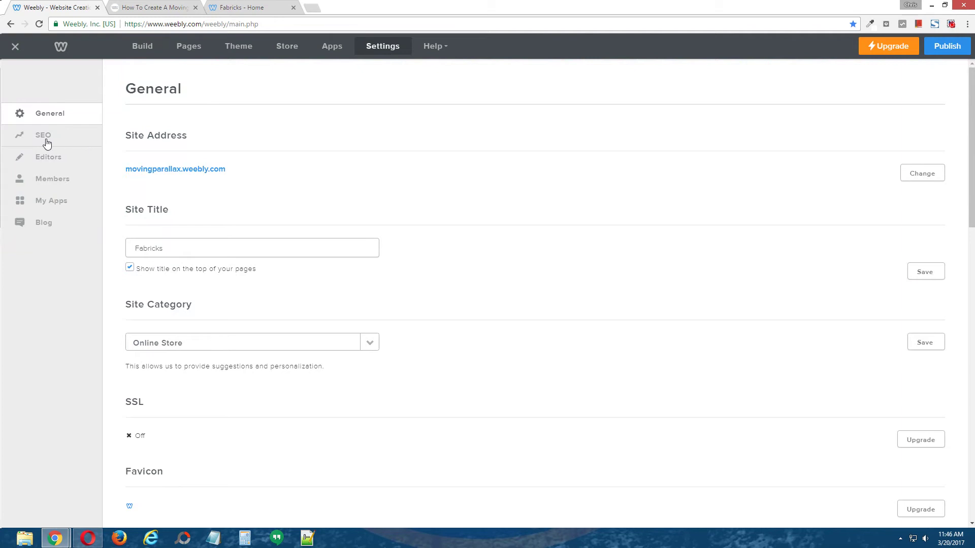
click(31, 138)
drag(971, 211, 971, 240)
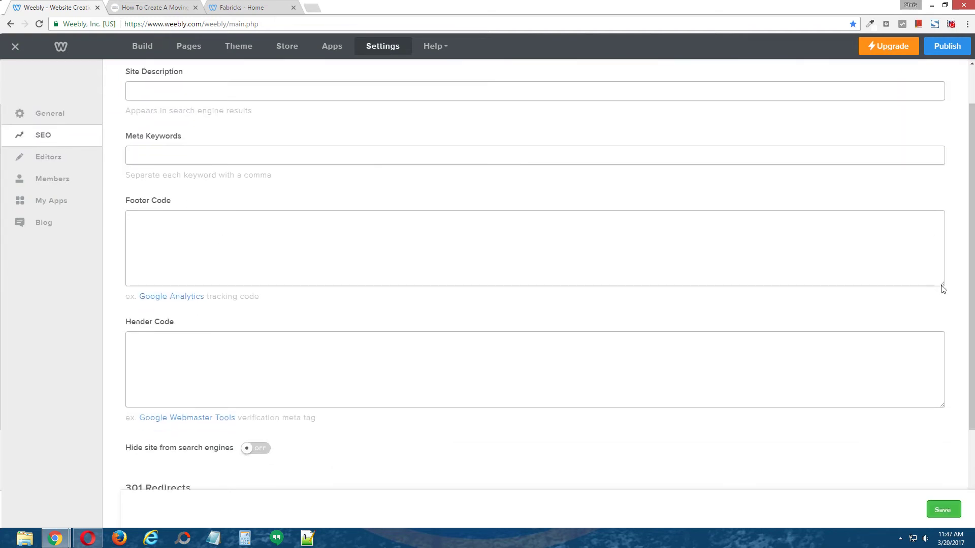
drag(942, 288, 942, 436)
right_click(257, 231)
click(305, 291)
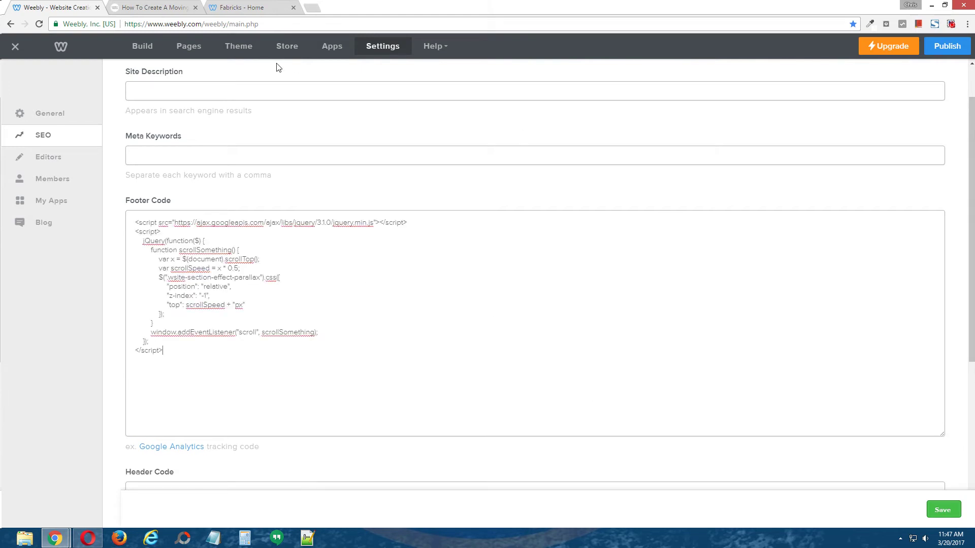
click(172, 6)
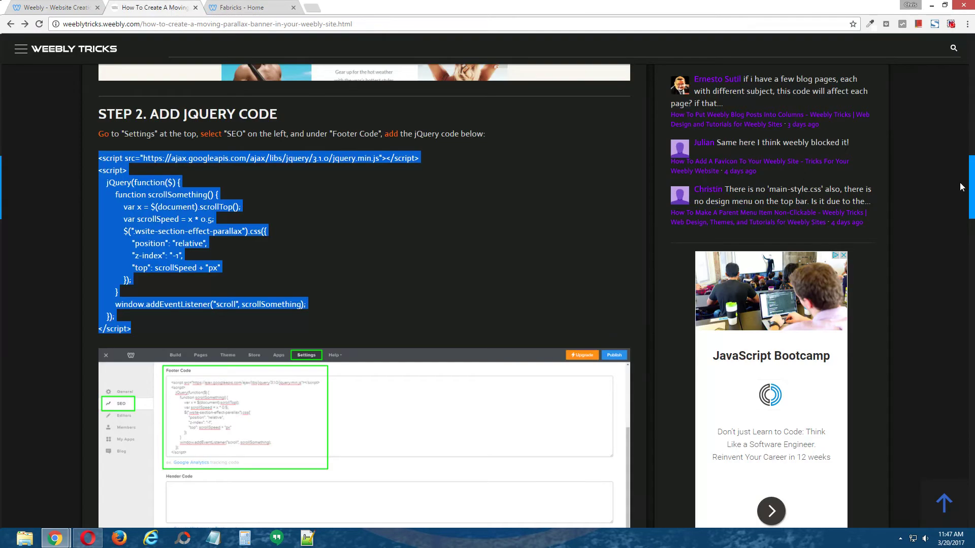
drag(969, 186, 968, 234)
scroll(805, 227, down, 3)
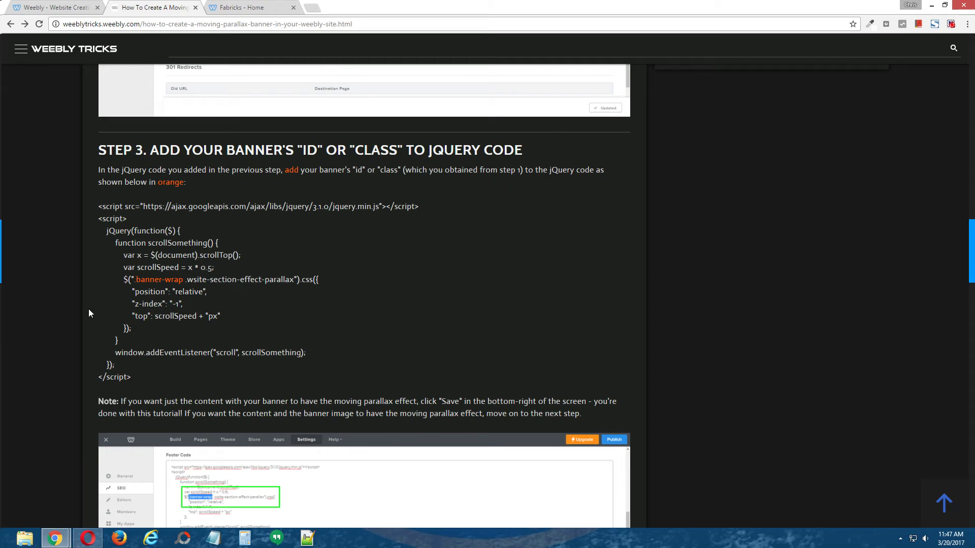
drag(131, 280, 203, 280)
Change the Footer Code selector to '.banner-wrap .wsite-section-effect-parallax' and save the SEO settings
click(203, 280)
click(77, 8)
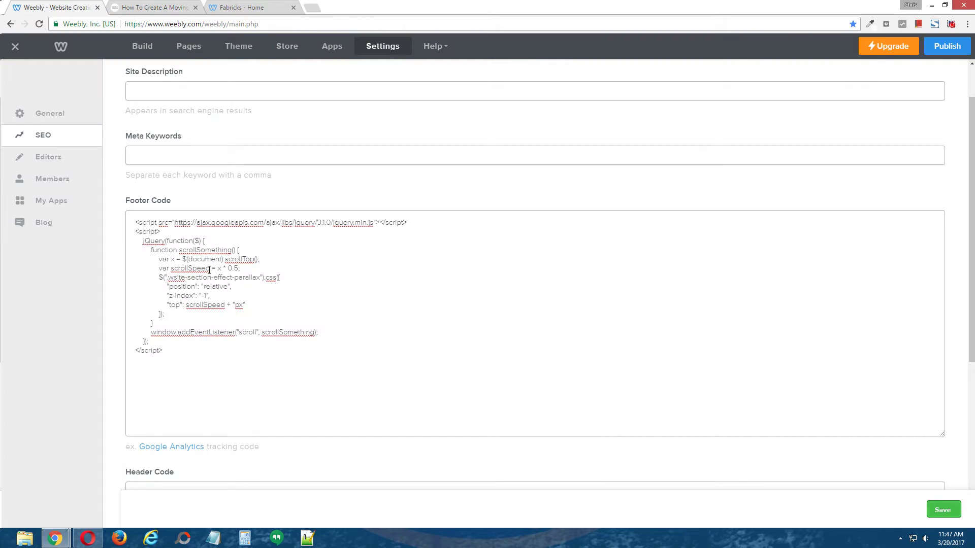
text(banner-wrap)
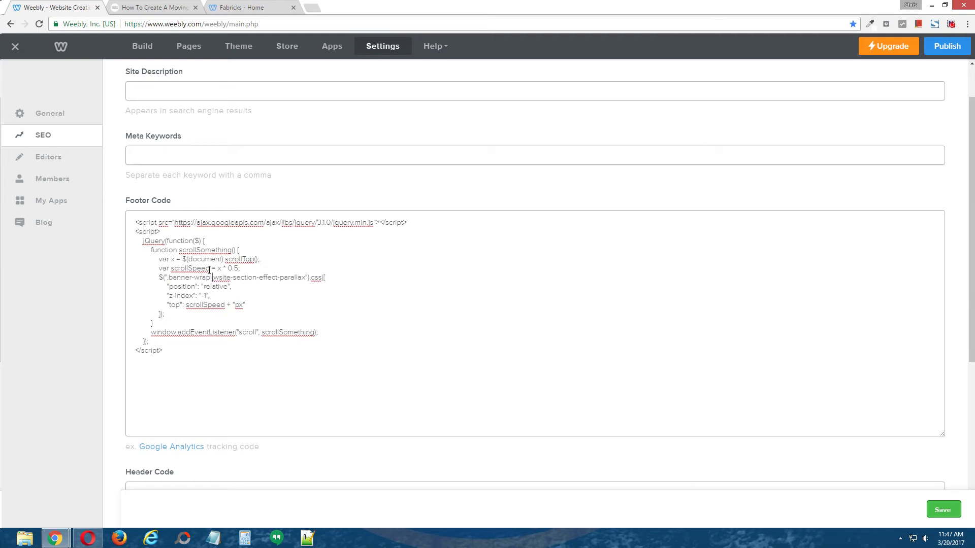
click(941, 510)
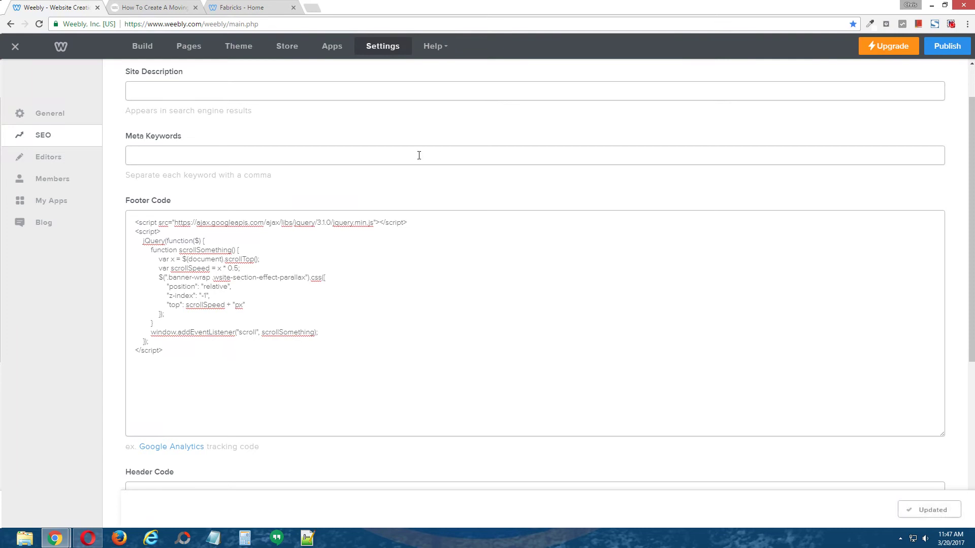
click(159, 5)
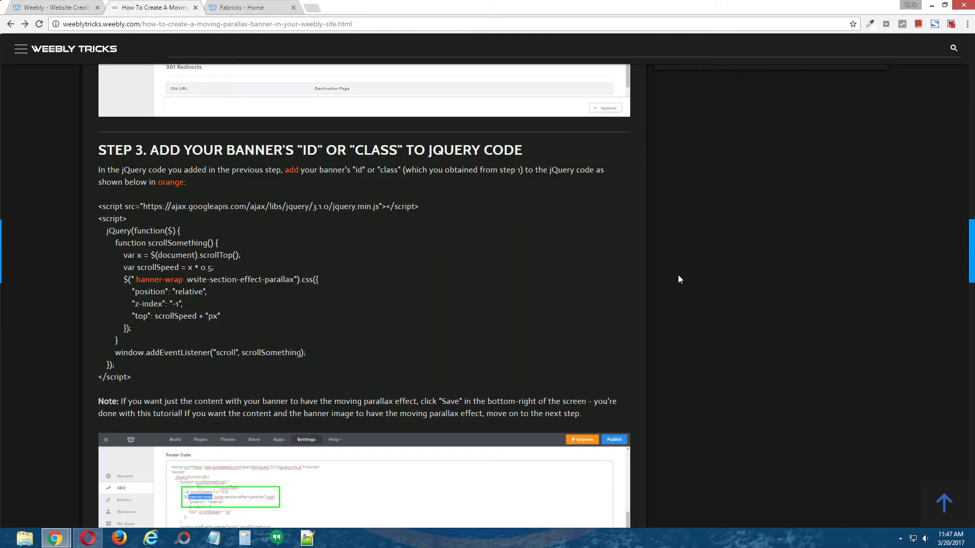
View the live Fabricks home page and briefly select the Quality Surfwear hero text
click(244, 6)
drag(342, 153, 625, 235)
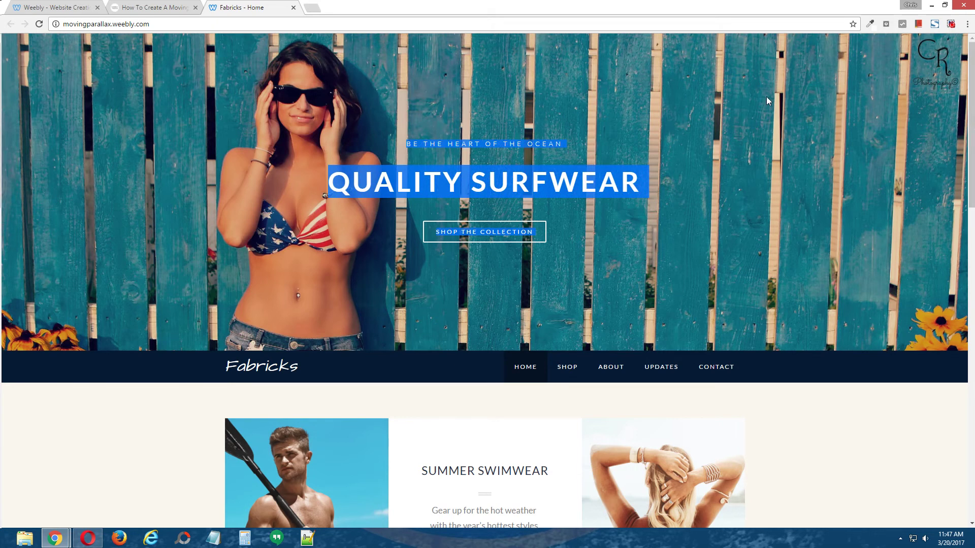
click(214, 175)
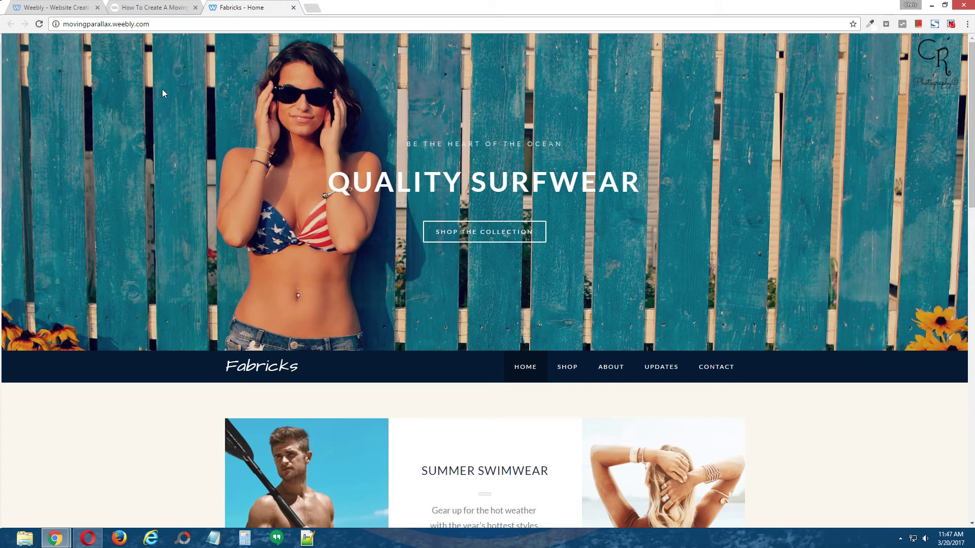
Set the surfwear banner background's scrolling effect to Parallax and publish the site
click(59, 6)
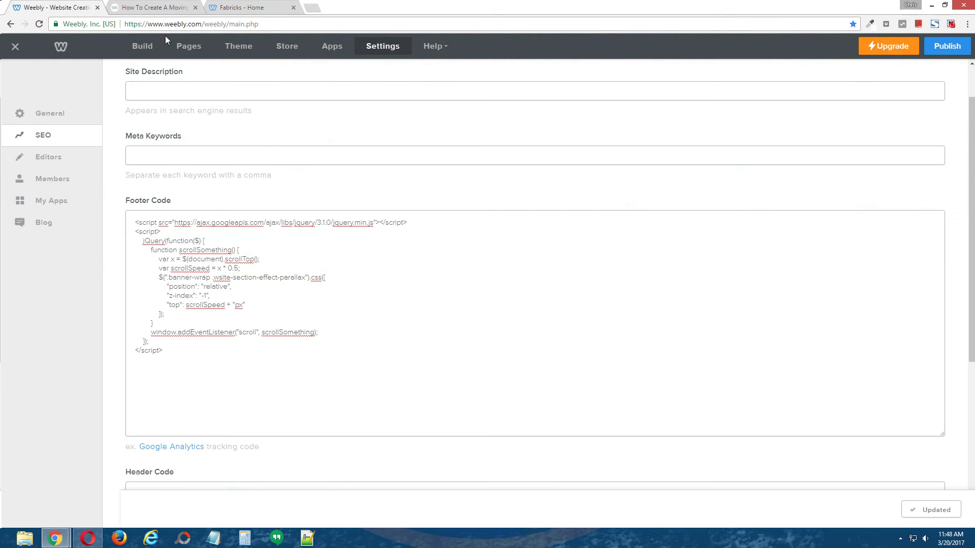
scroll(957, 161, up, 2)
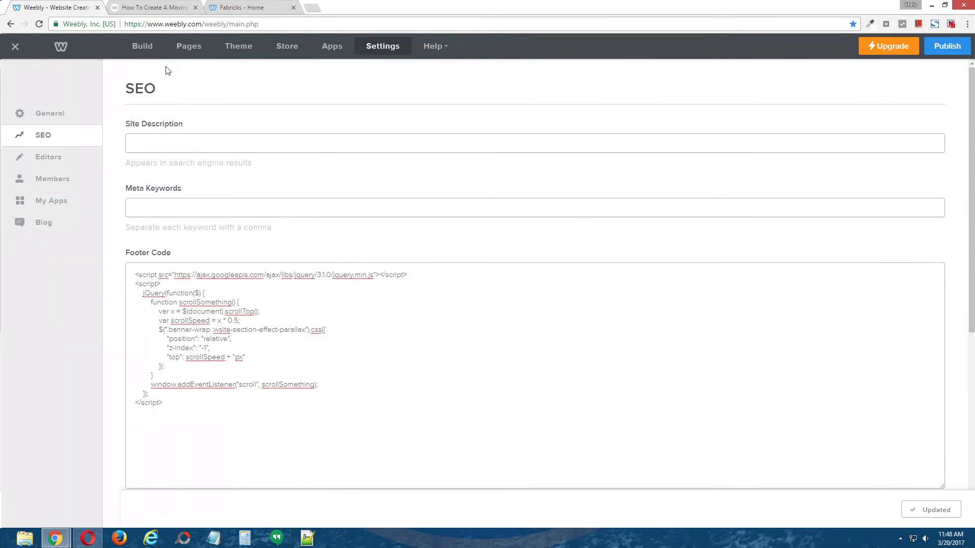
click(142, 46)
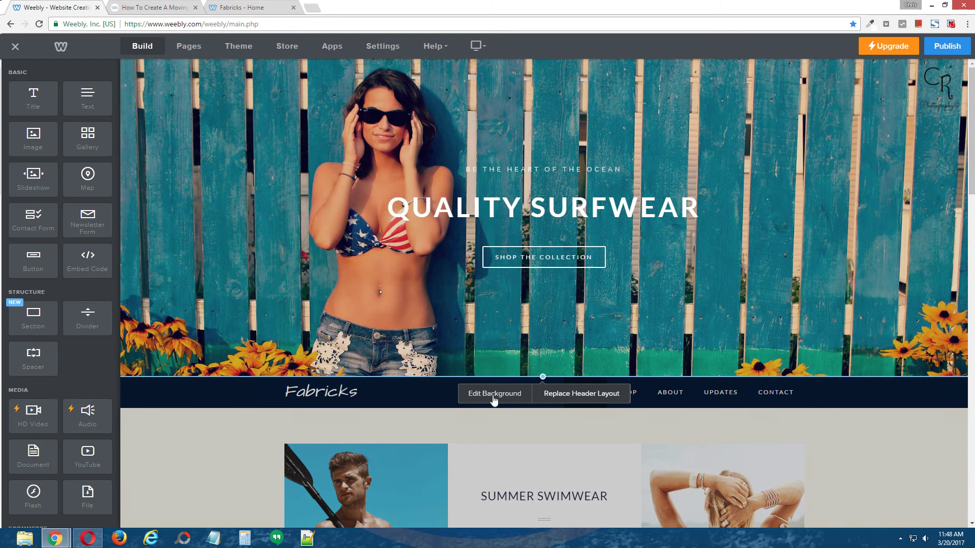
click(494, 397)
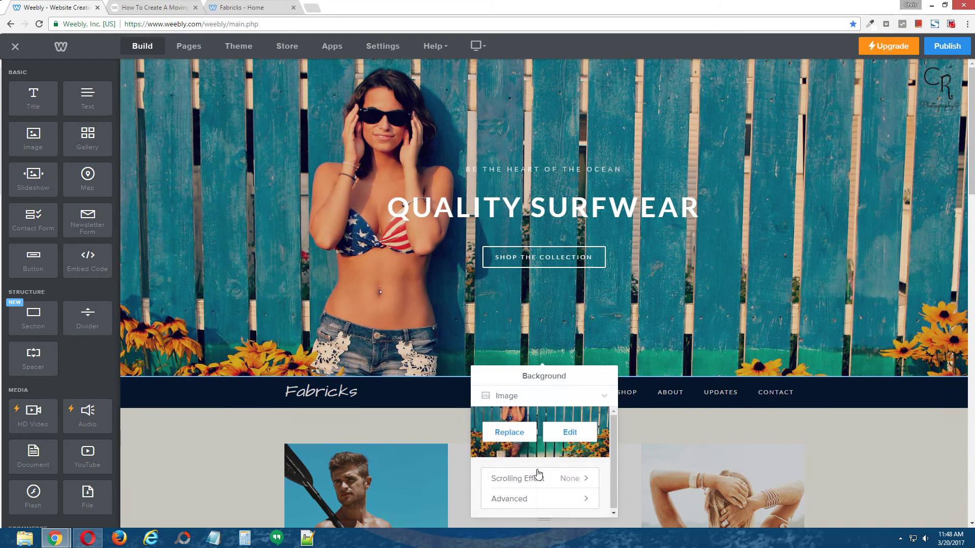
click(538, 477)
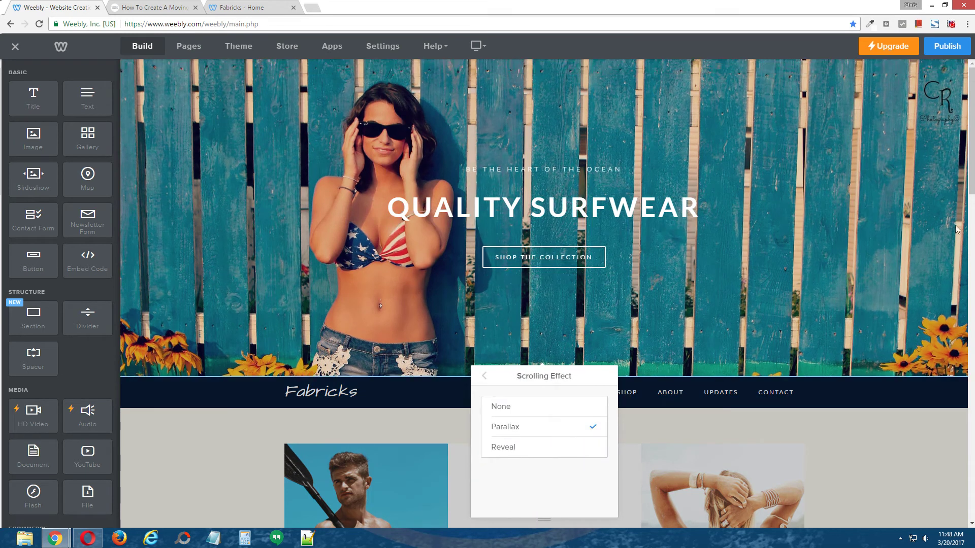
click(946, 46)
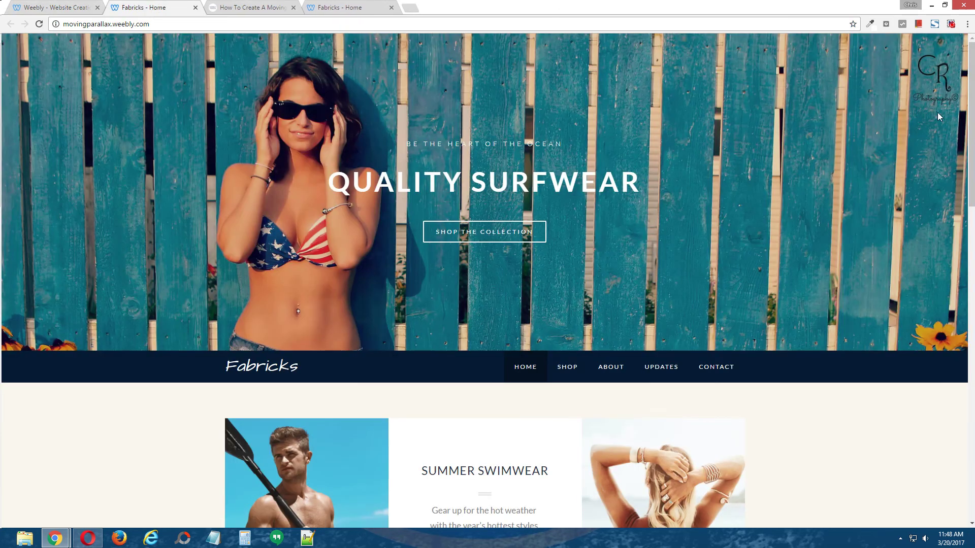
Scroll the published Fabricks page up and down to watch the surfwear banner hold steady
scroll(963, 167, down, 4)
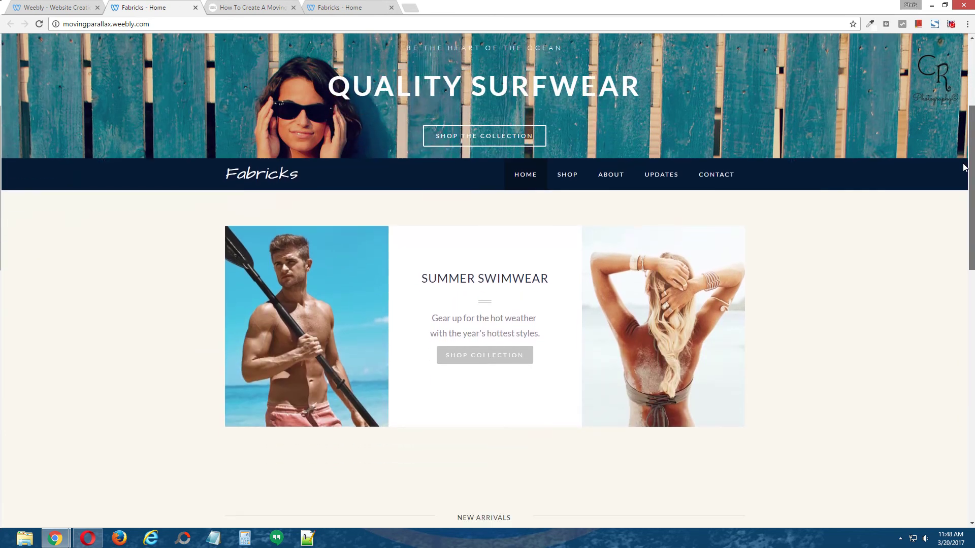
scroll(963, 168, down, 2)
scroll(958, 202, up, 5)
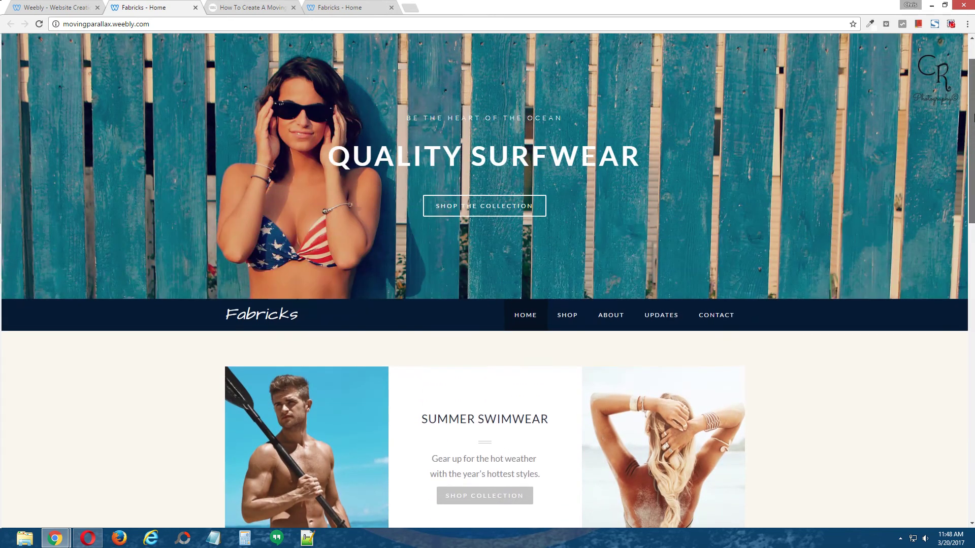
scroll(957, 202, up, 1)
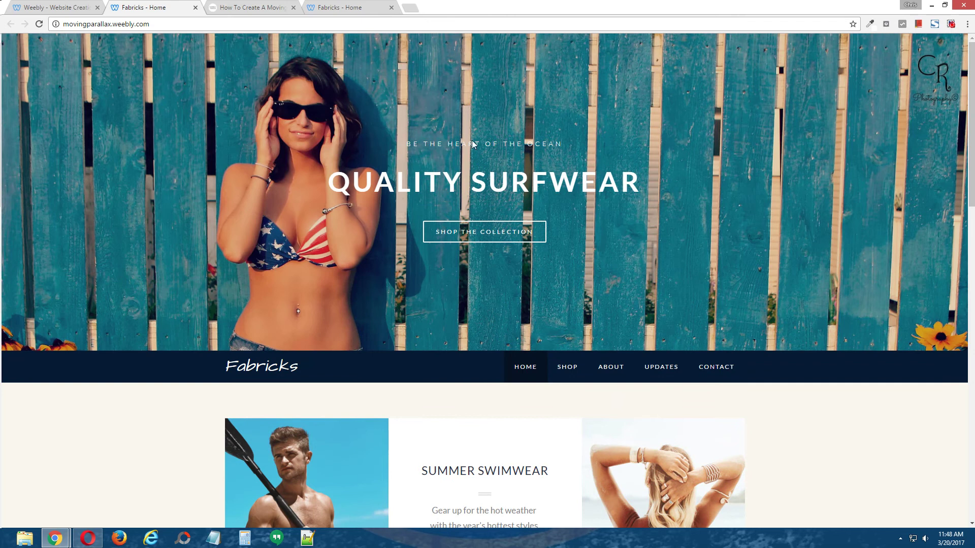
drag(404, 138, 528, 232)
click(757, 224)
scroll(970, 130, down, 1)
scroll(970, 131, down, 5)
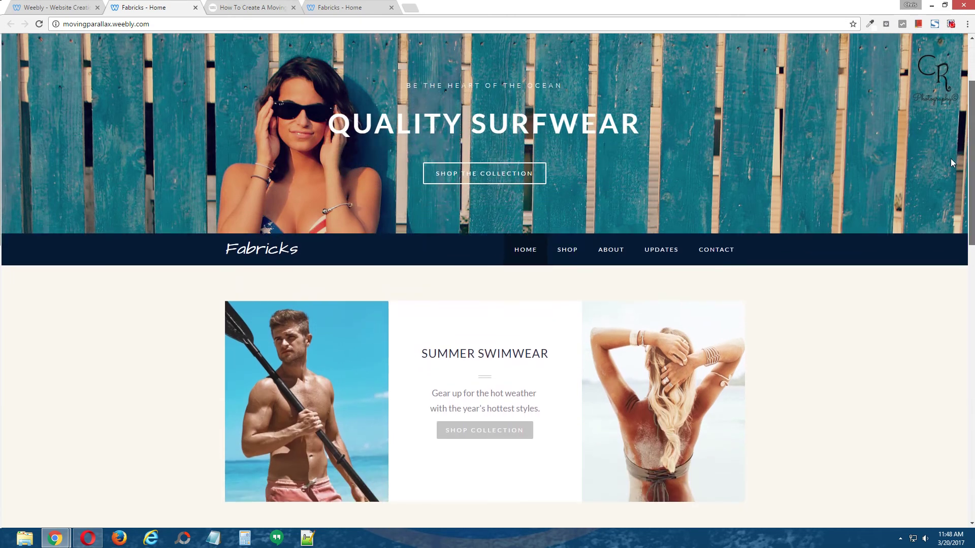
scroll(947, 173, down, 6)
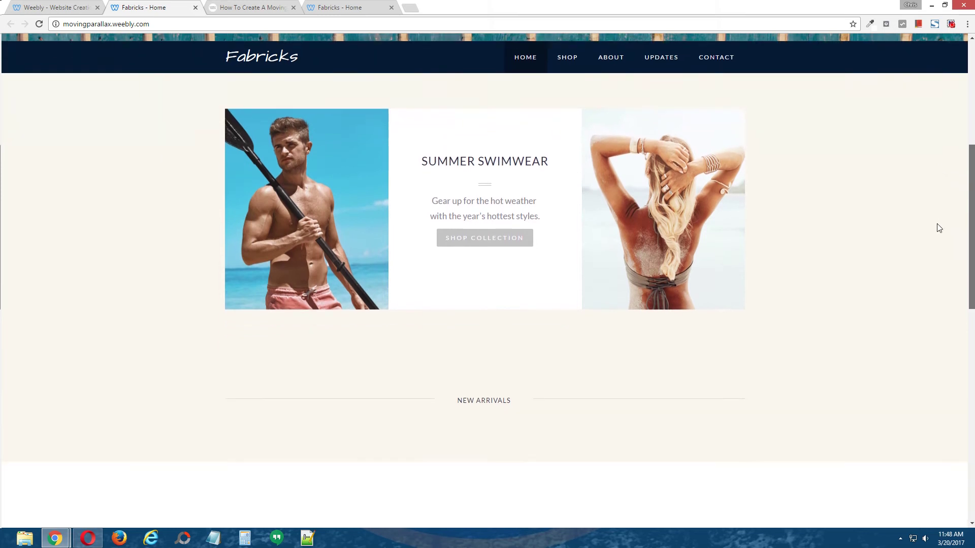
scroll(955, 209, up, 9)
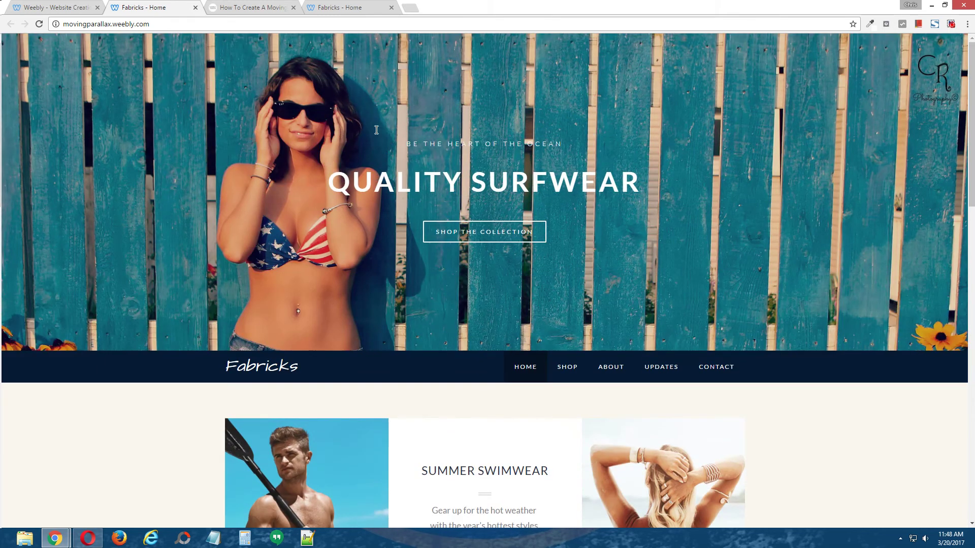
drag(376, 130, 567, 218)
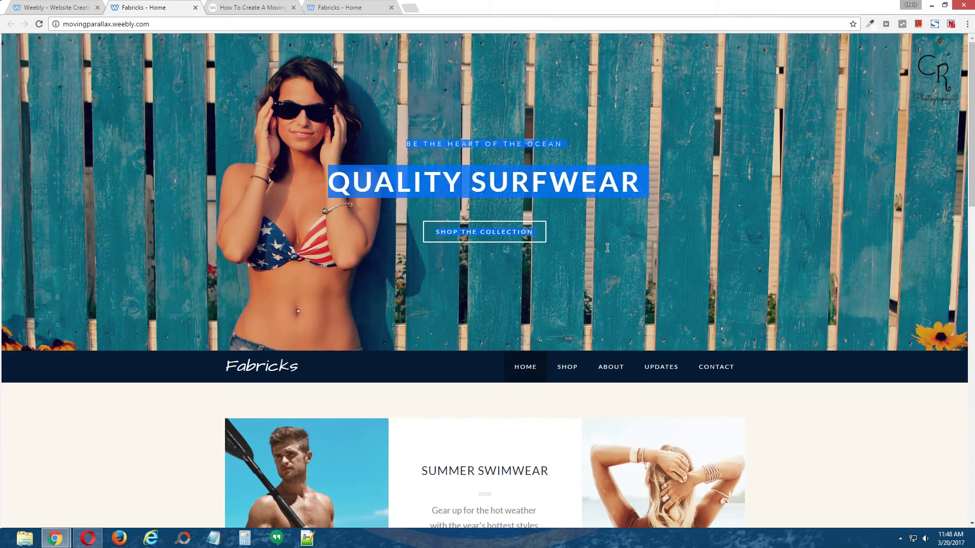
click(729, 216)
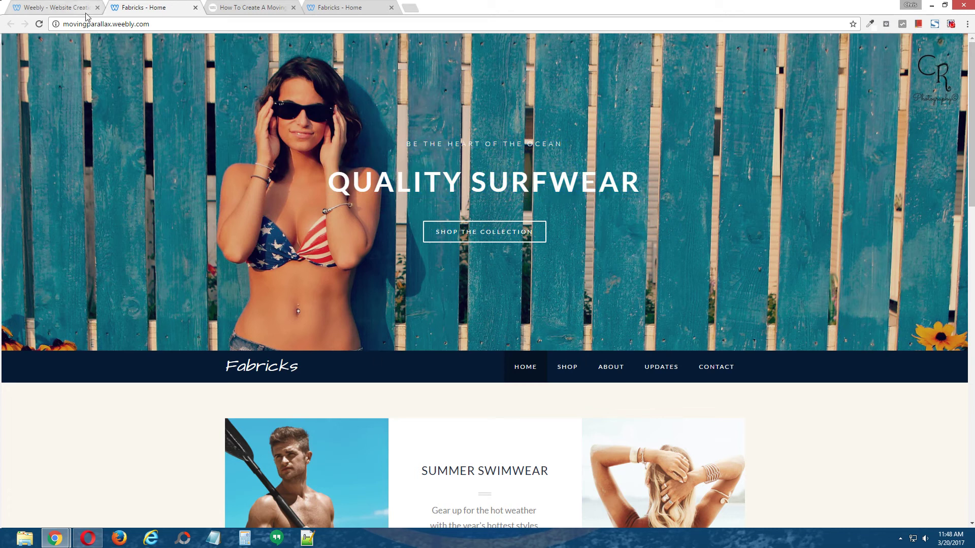
Dismiss the published notice and set the banner's scrolling effect to None
click(56, 5)
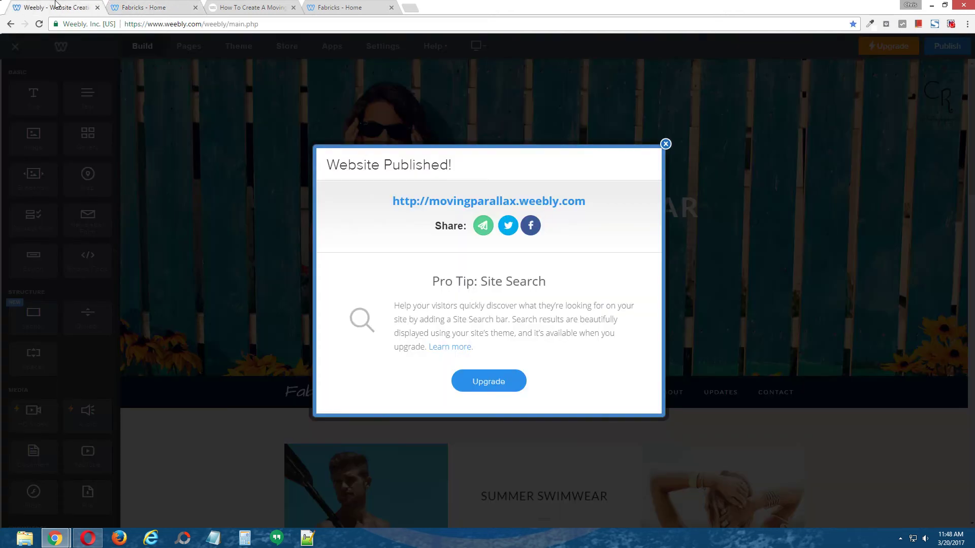
click(665, 145)
click(498, 395)
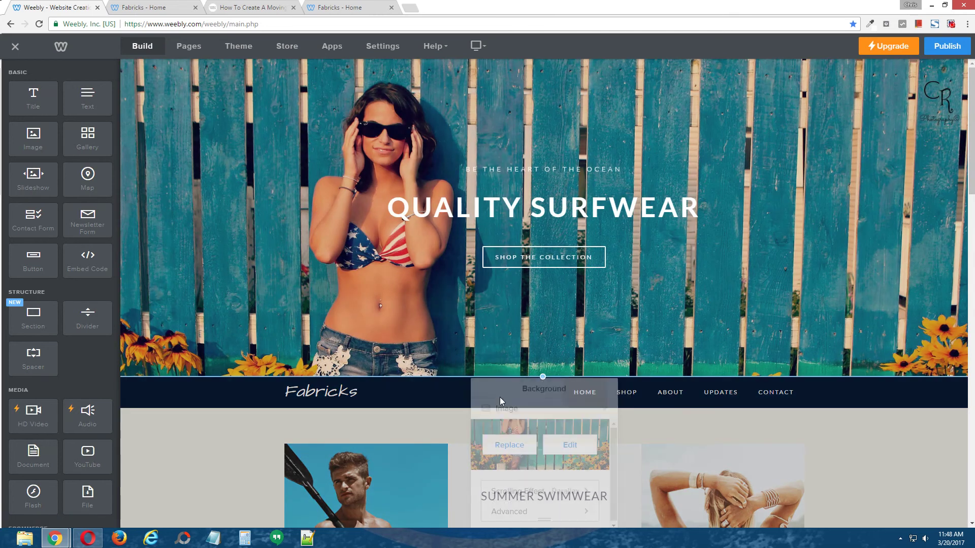
click(577, 477)
click(523, 406)
click(880, 456)
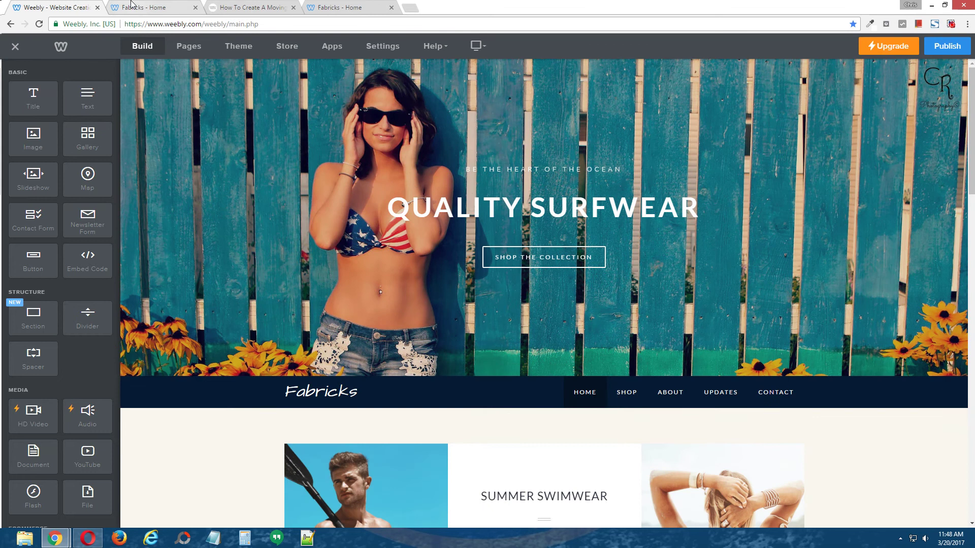
Close the live Fabricks tab and return to the Weebly Tricks tutorial
click(157, 7)
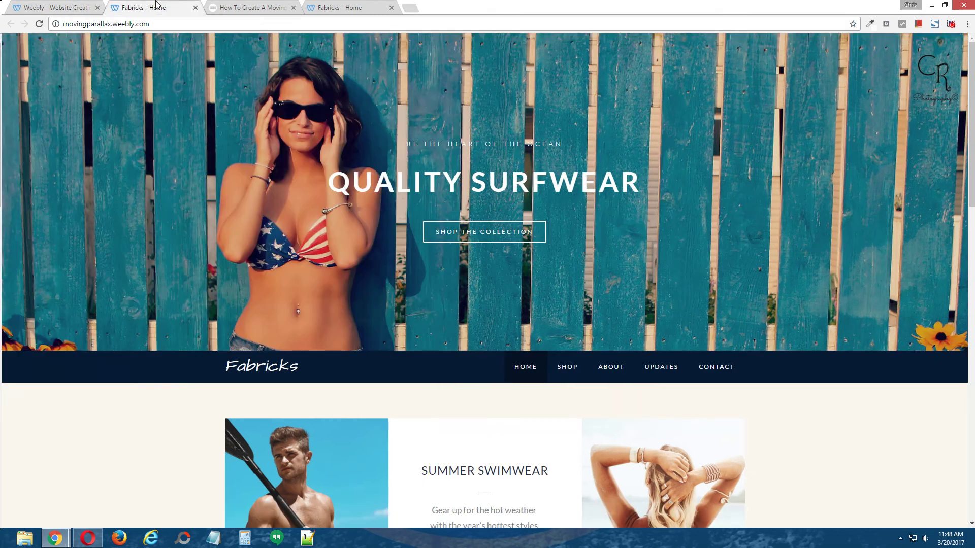
click(195, 7)
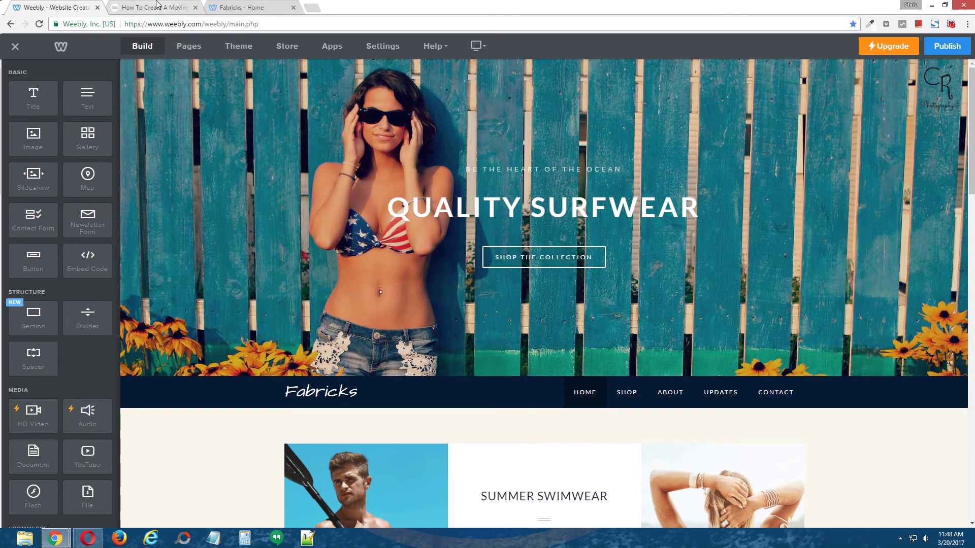
key(ctrl+Tab)
Copy the tutorial's Step 4 parallax CSS style block and return to the Weebly editor
scroll(325, 283, down, 10)
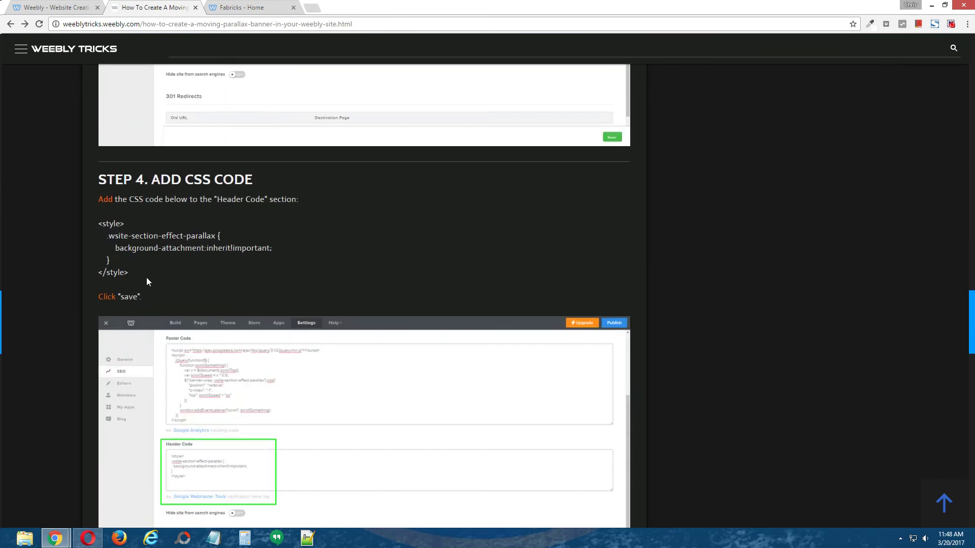
drag(144, 279, 95, 226)
right_click(107, 232)
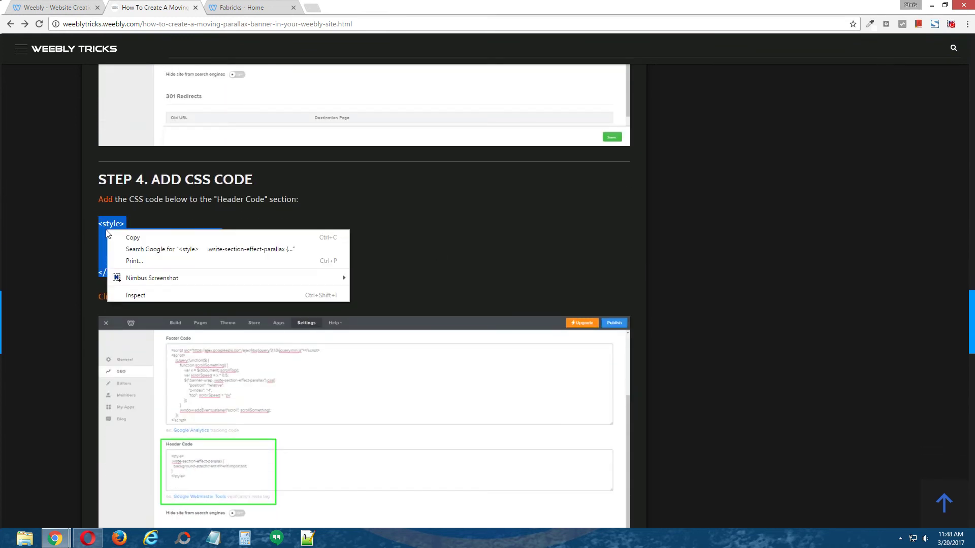
click(117, 236)
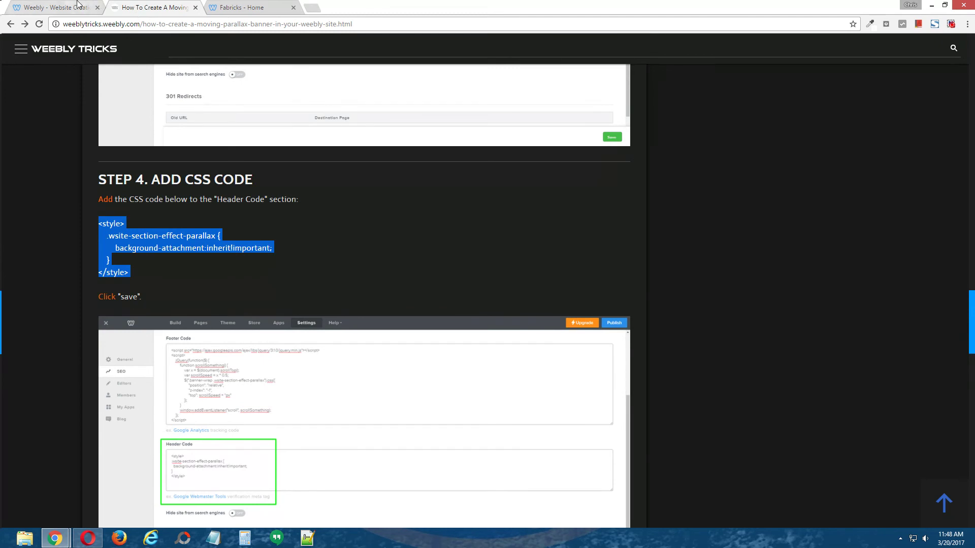
click(50, 4)
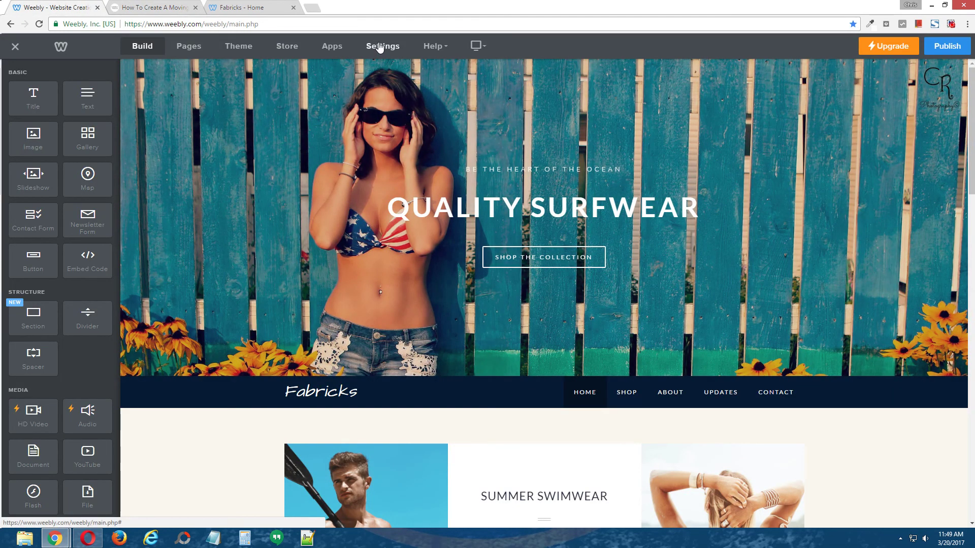
Paste the Step 4 CSS into SEO Header Code, save, and scroll the tutorial to Step 5
click(381, 46)
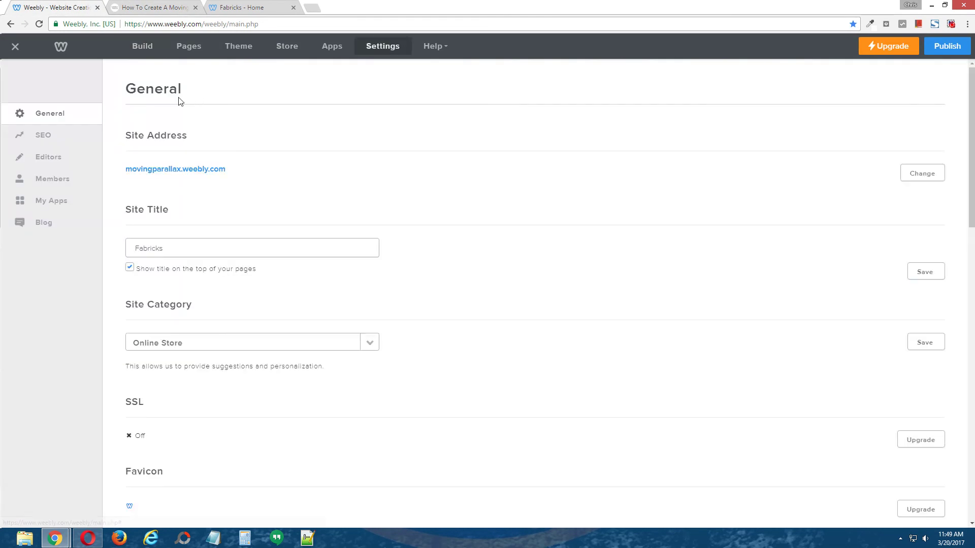
click(62, 136)
scroll(973, 241, down, 2)
drag(944, 350, 943, 394)
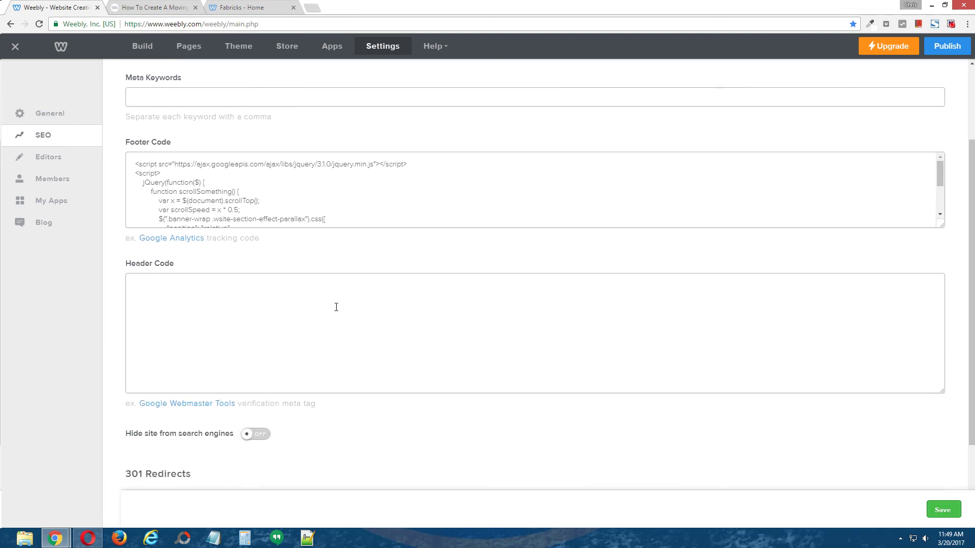
right_click(213, 293)
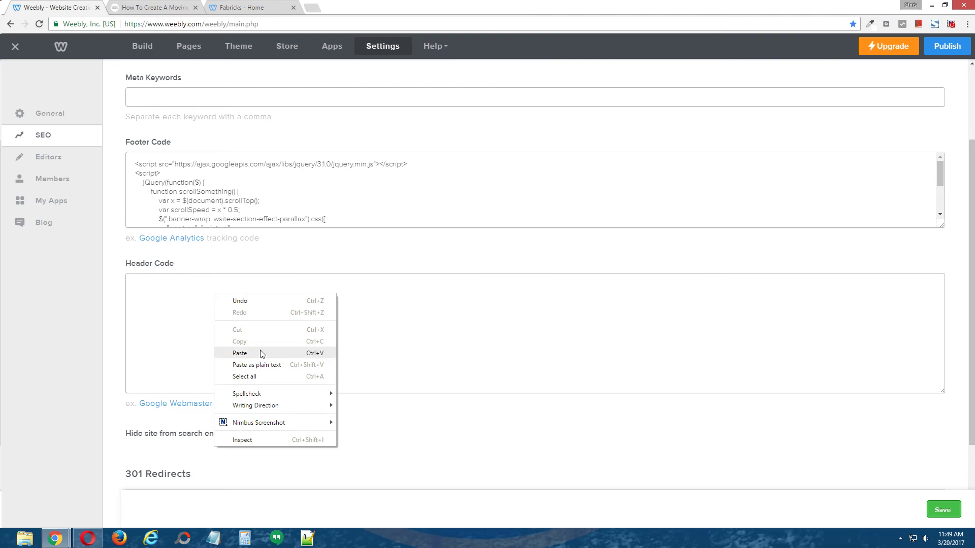
click(239, 354)
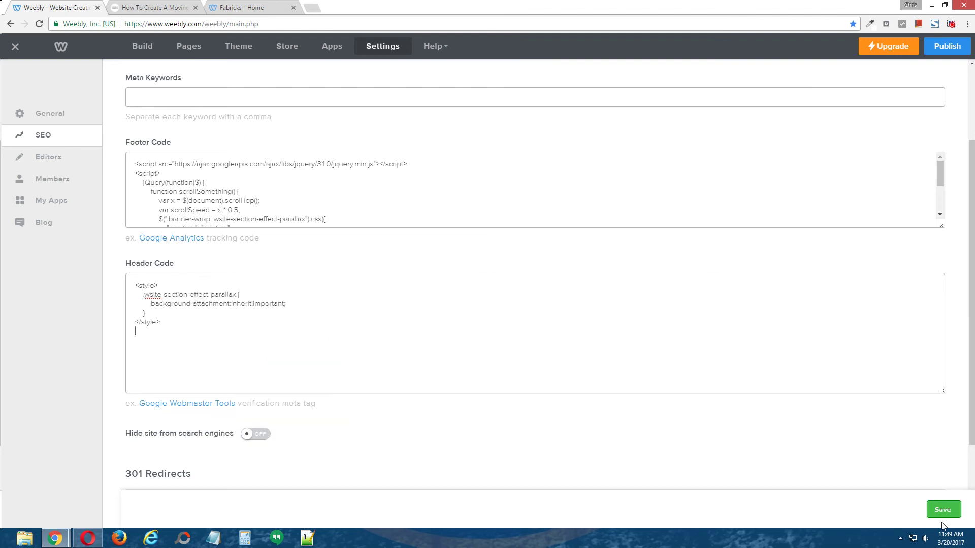
click(959, 511)
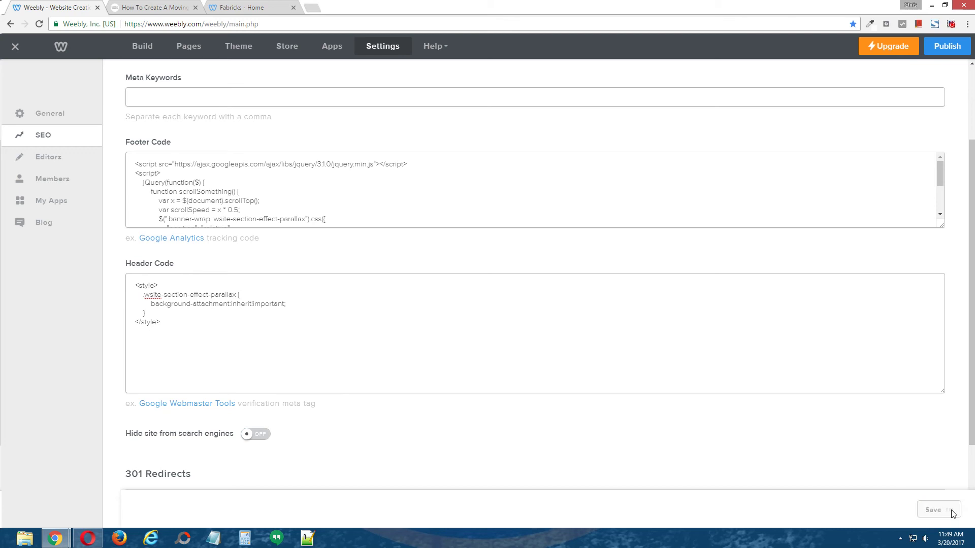
click(168, 6)
drag(969, 324, 967, 390)
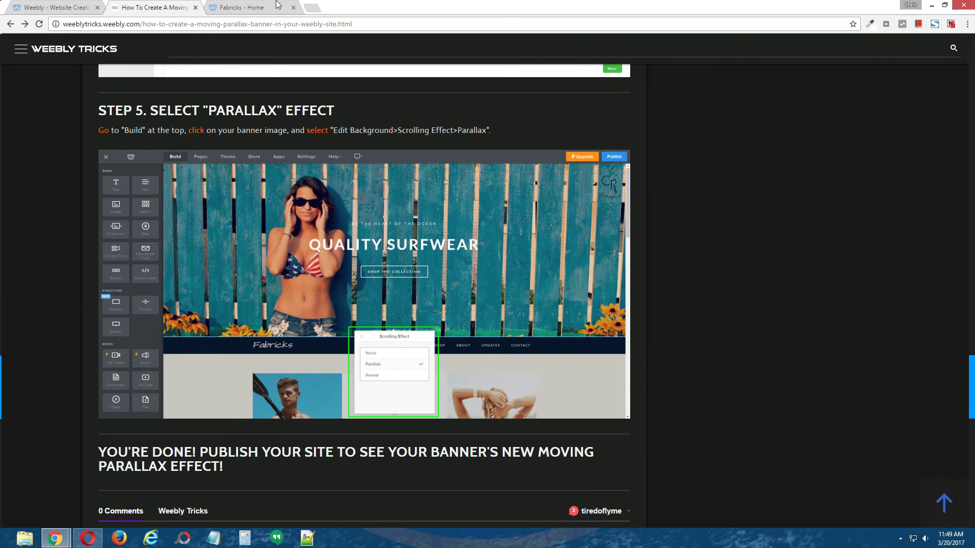
Give the Fabricks banner background a Parallax scrolling effect in the Build editor
click(50, 6)
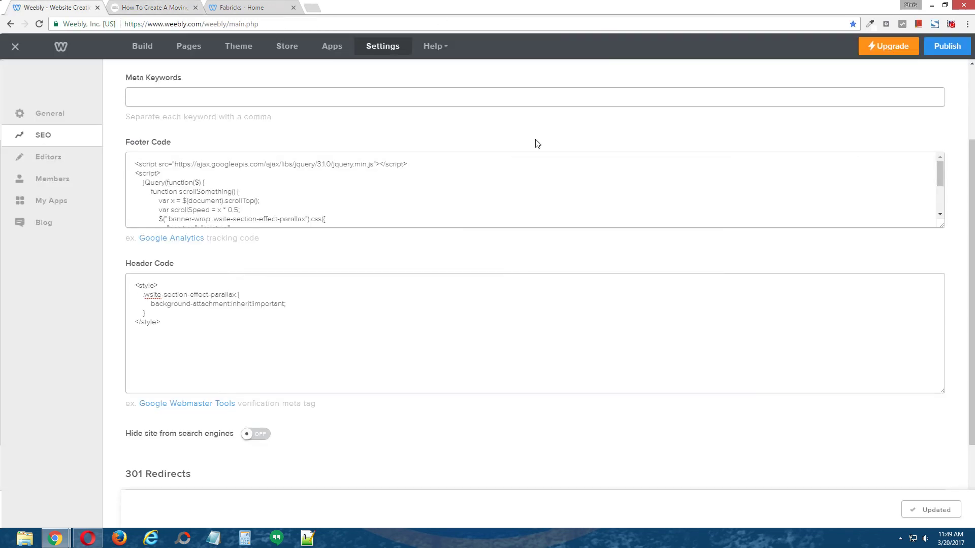
click(142, 45)
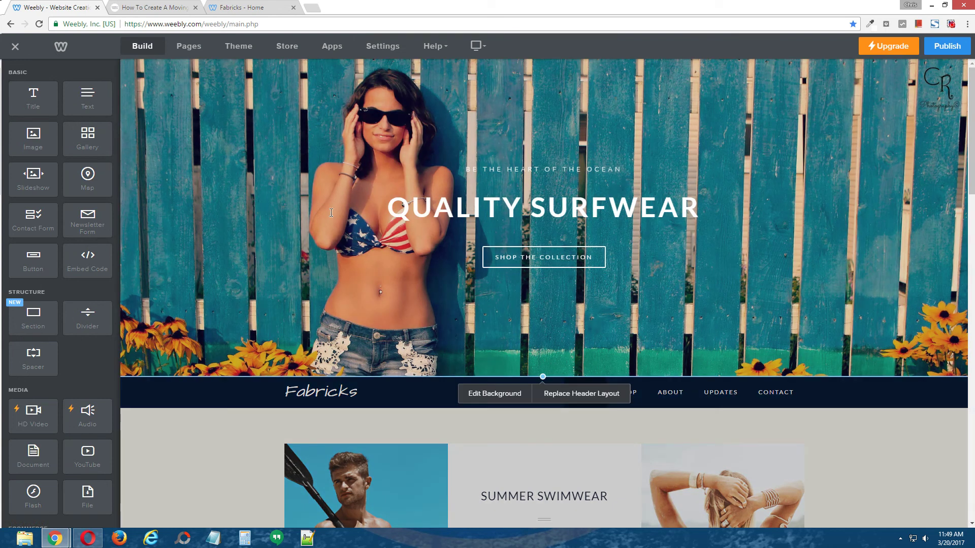
click(481, 398)
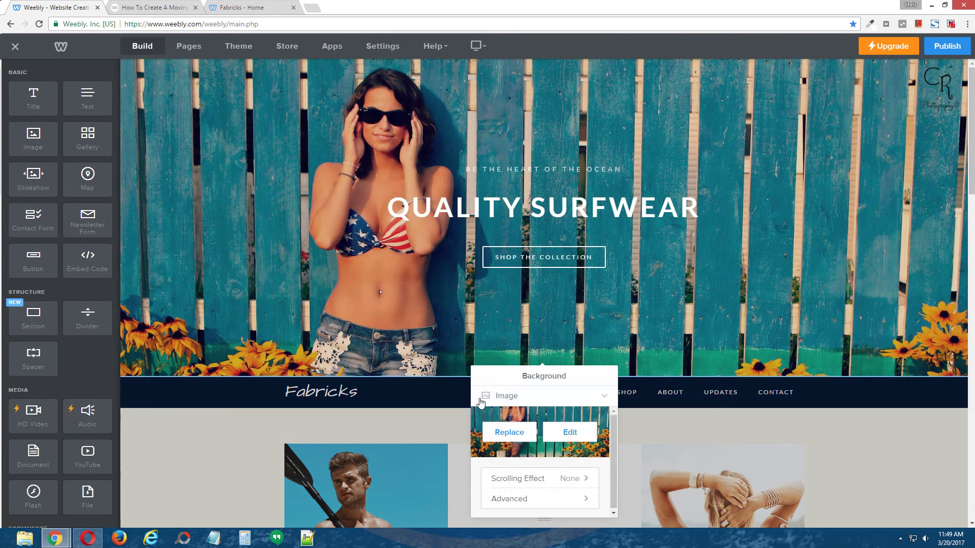
click(532, 481)
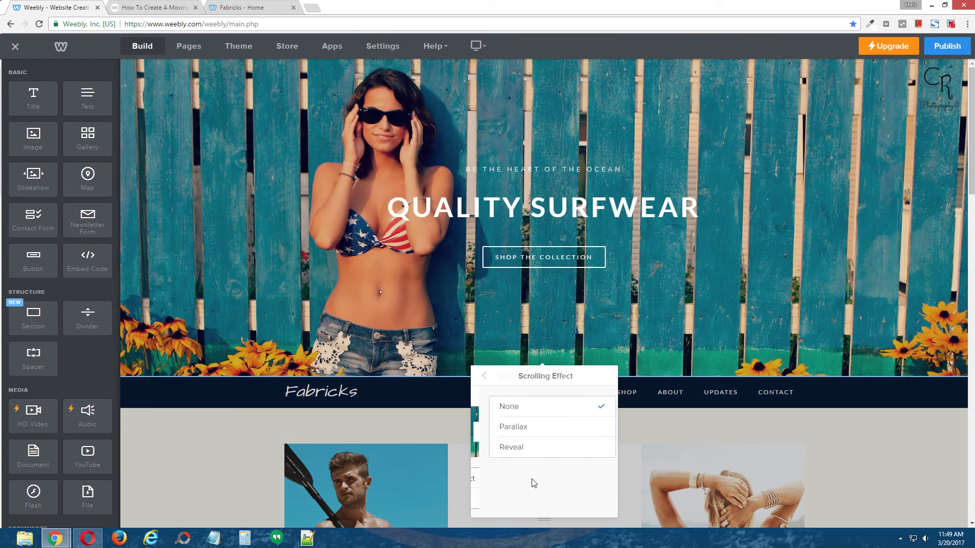
click(532, 429)
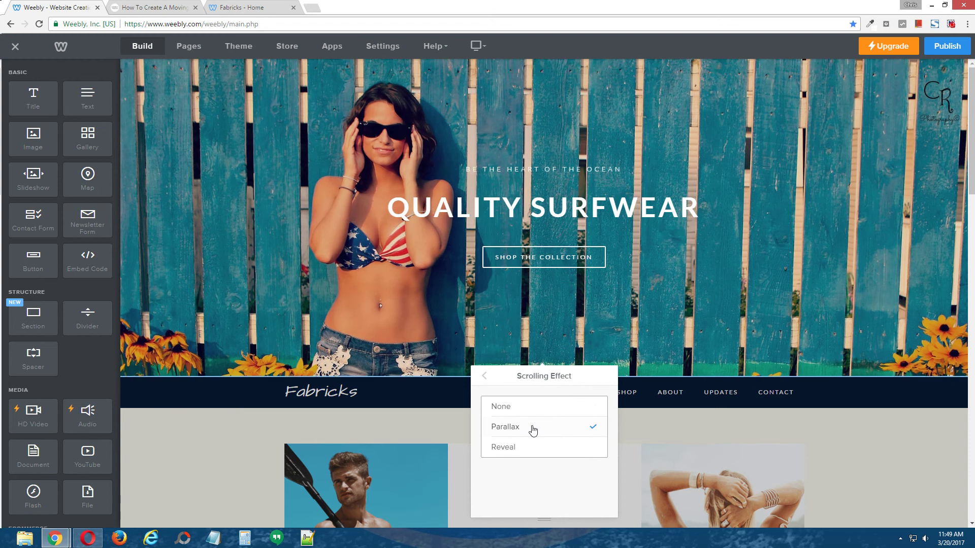
click(870, 439)
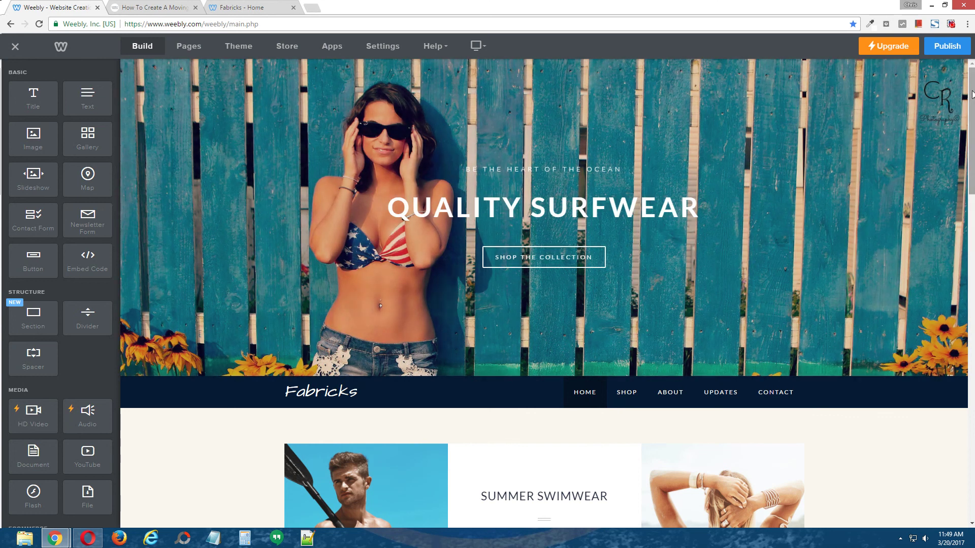
Publish the site to movingparallax.weebly.com with the parallax banner
mouse_move(972, 94)
mouse_down()
mouse_move(956, 178)
mouse_move(972, 97)
mouse_up()
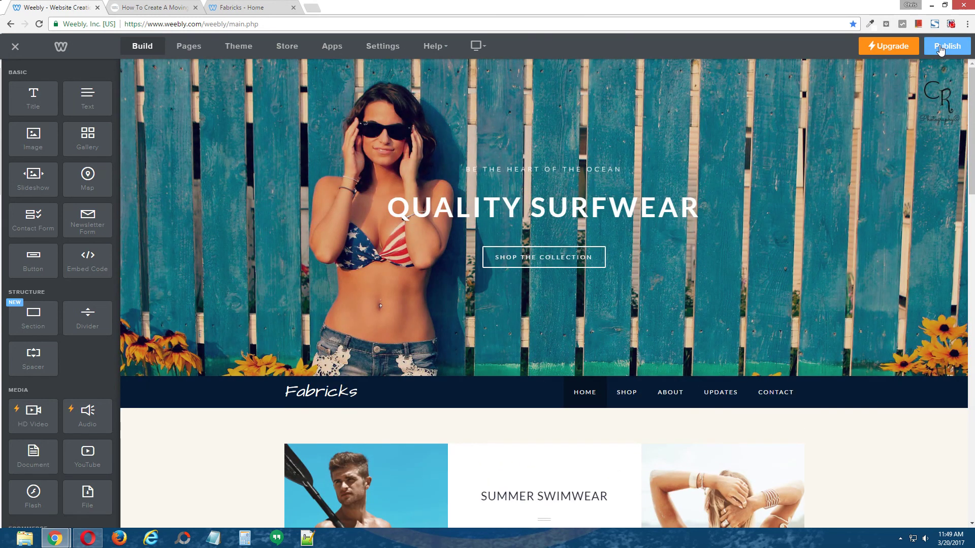
click(940, 49)
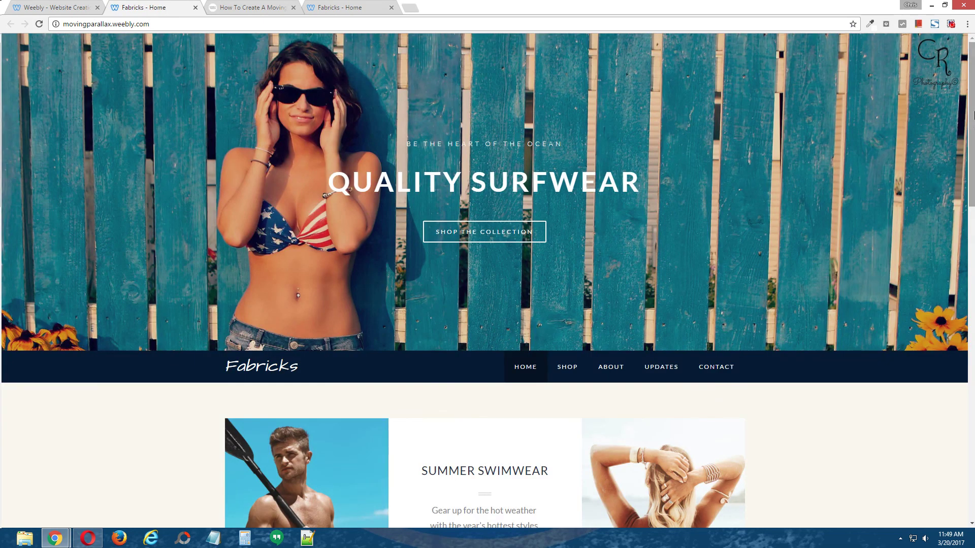
Scroll the live site to check the moving parallax banner, then return to the tutorial's top
mouse_move(972, 71)
mouse_down()
mouse_move(970, 231)
mouse_move(972, 76)
mouse_up()
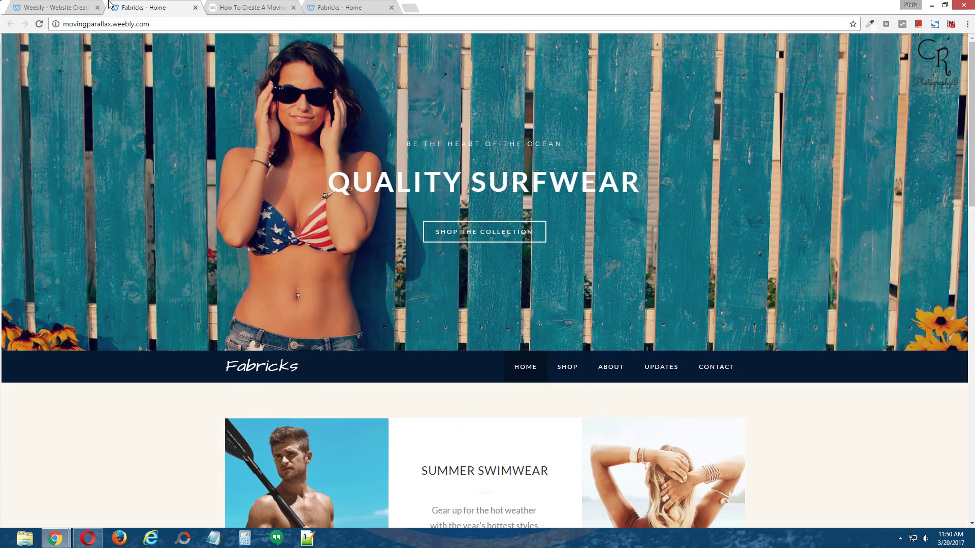
click(236, 4)
drag(972, 386, 970, 85)
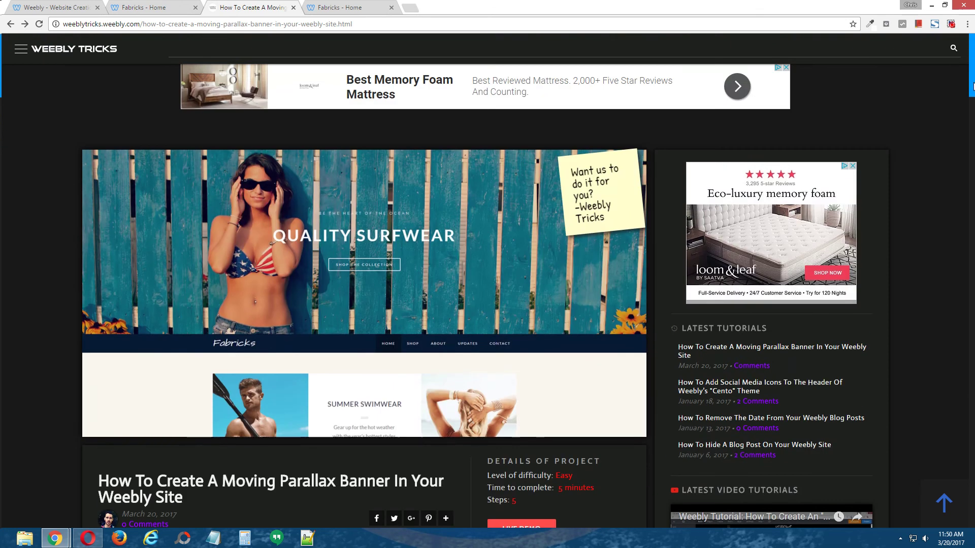